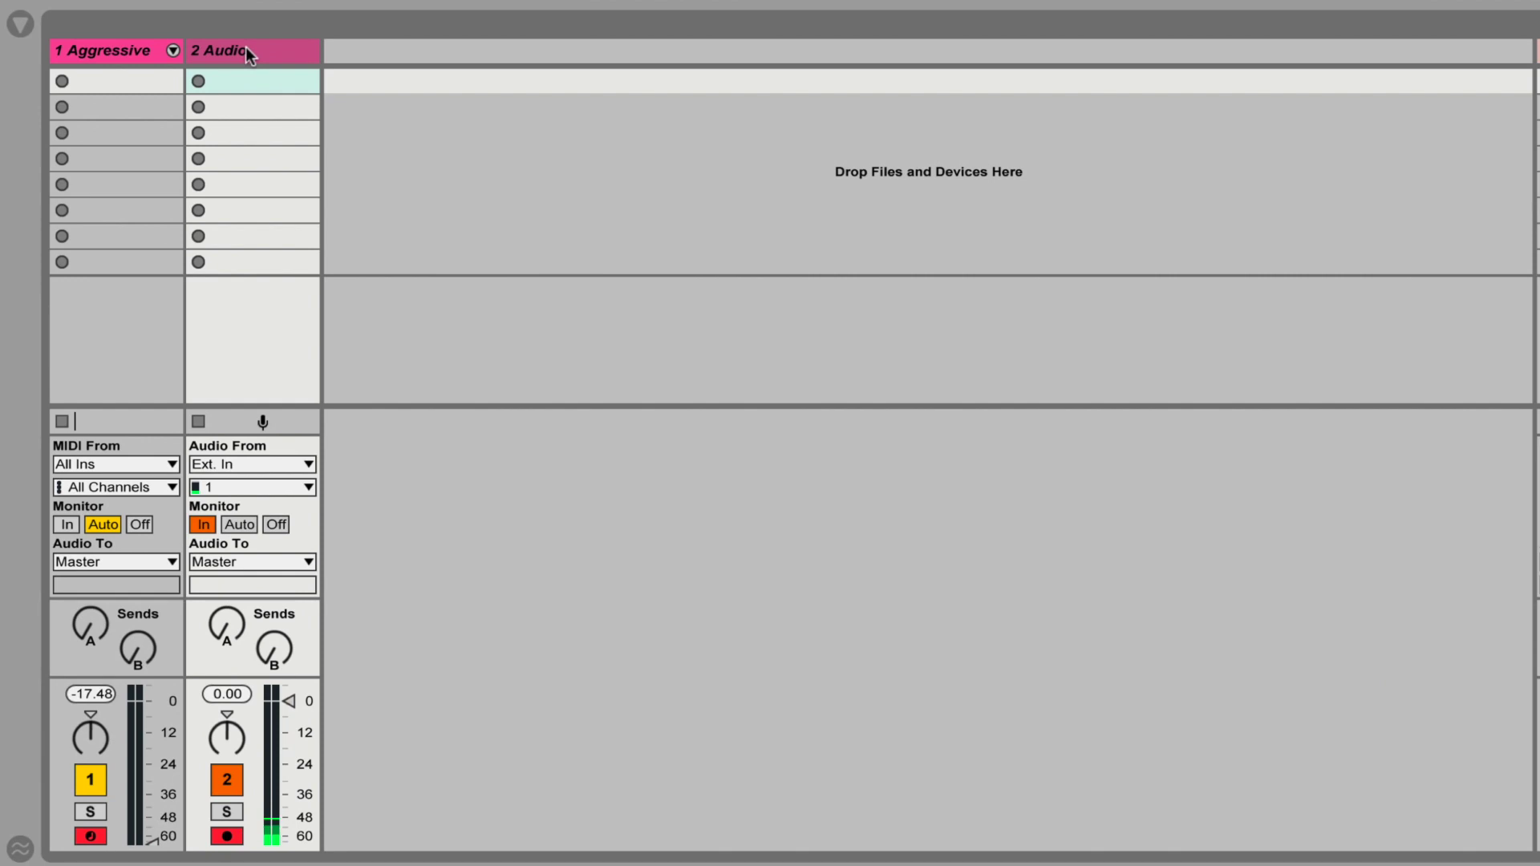
Select the Audio track and check which input sources are available for its Audio From setting.
click(246, 50)
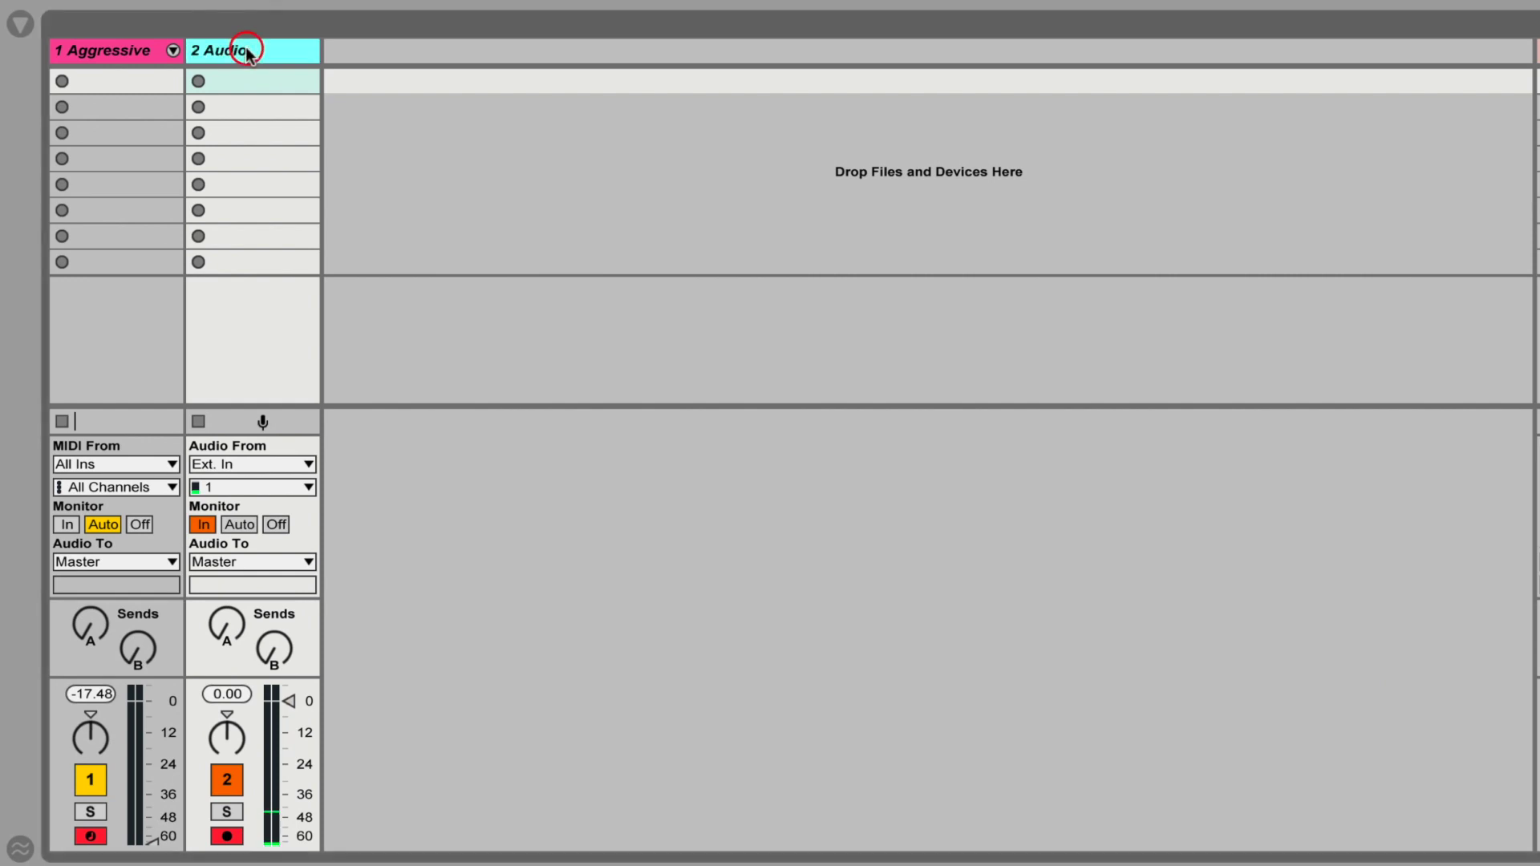
click(280, 469)
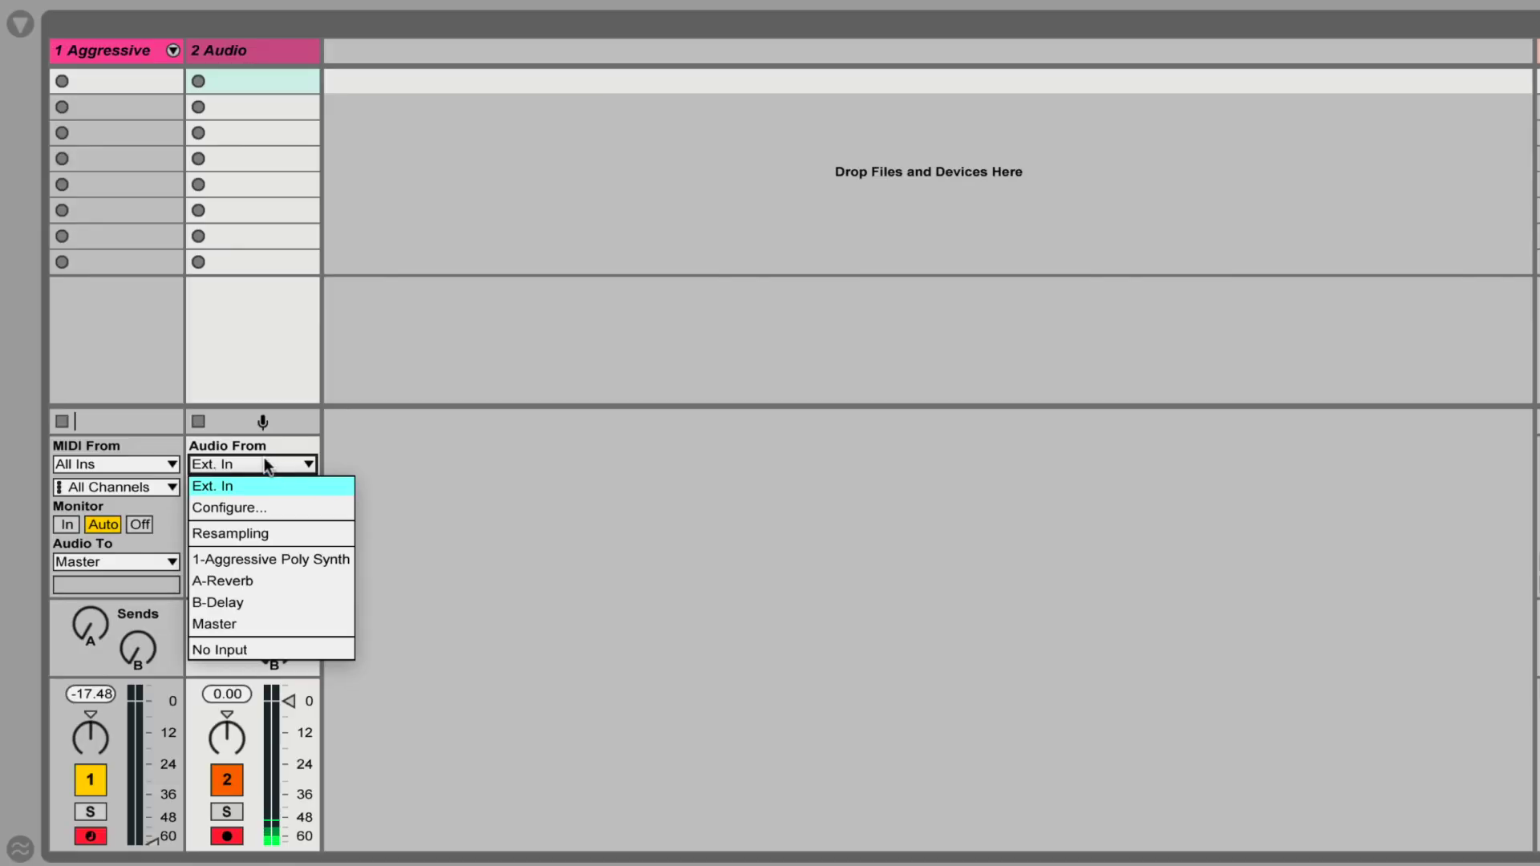
click(228, 430)
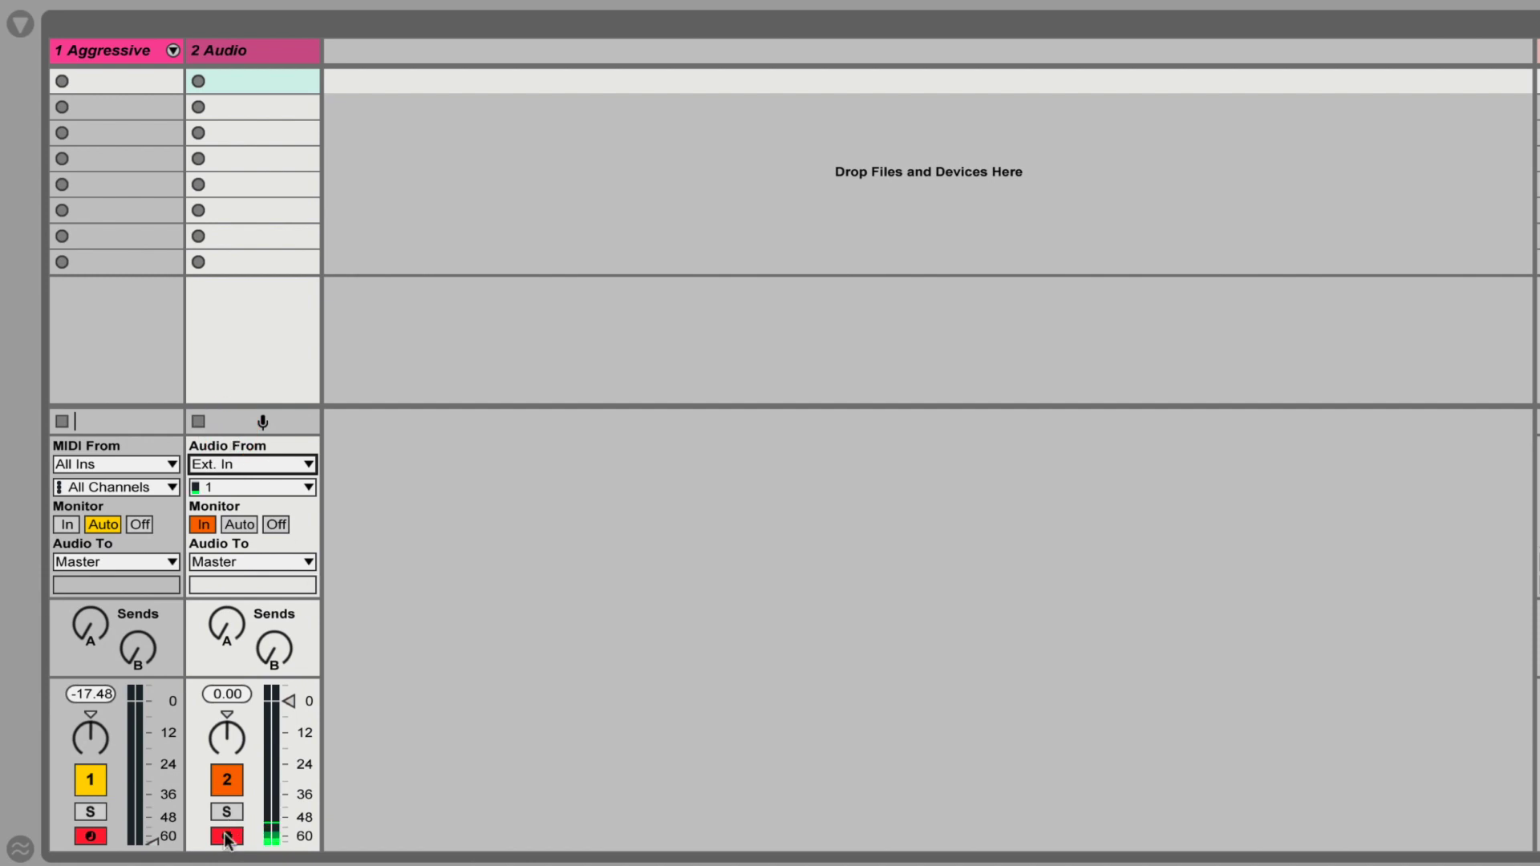
Raise the Aggressive track's volume to about 0 dB and sweep its synth's Filter Freq down to 158 Hz and back to 22.0 kHz.
click(98, 52)
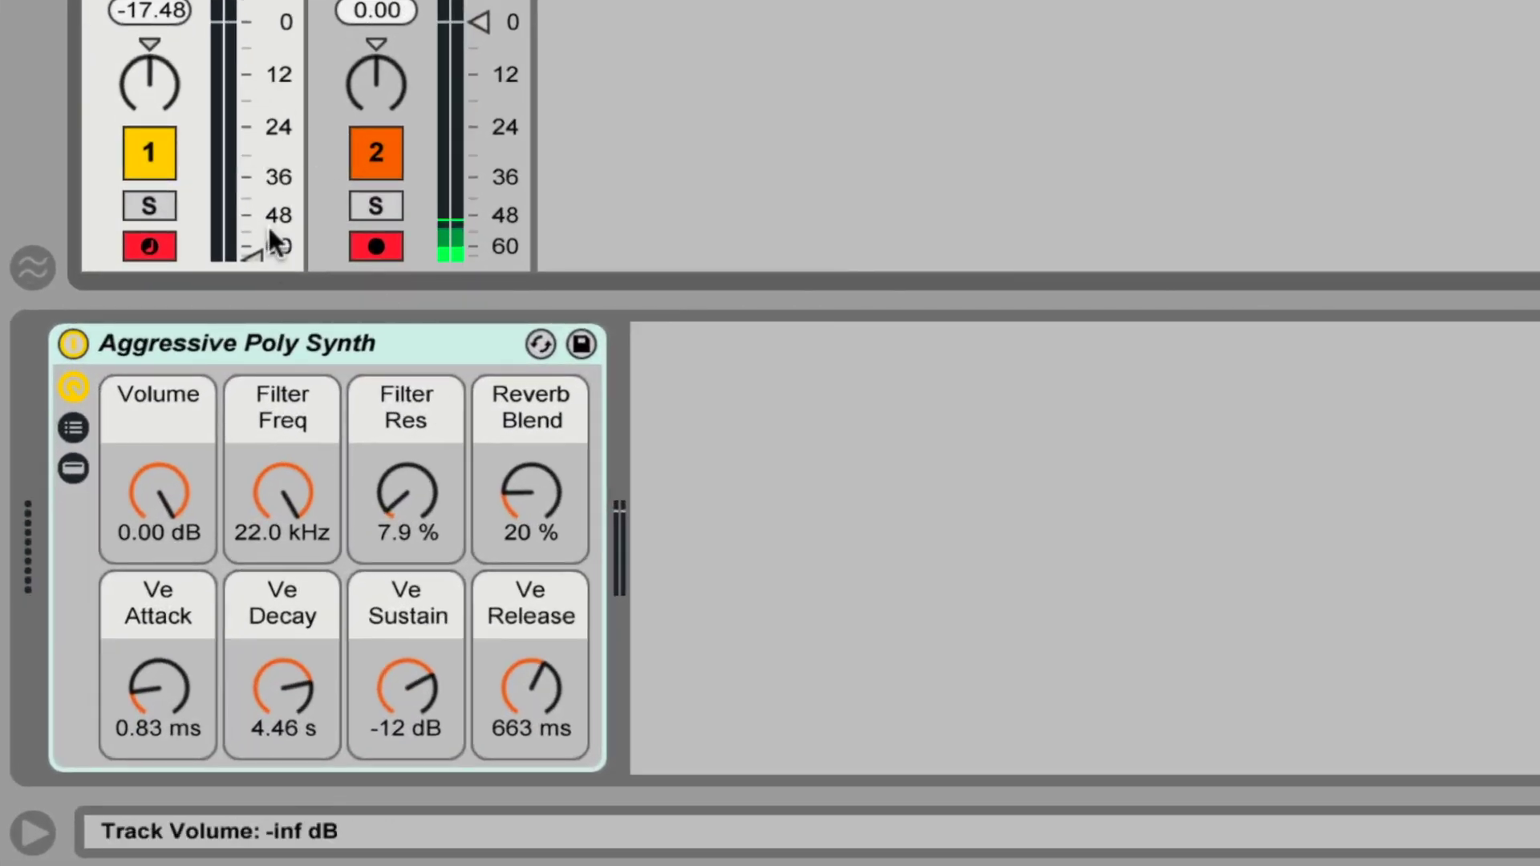
drag(259, 249, 255, 20)
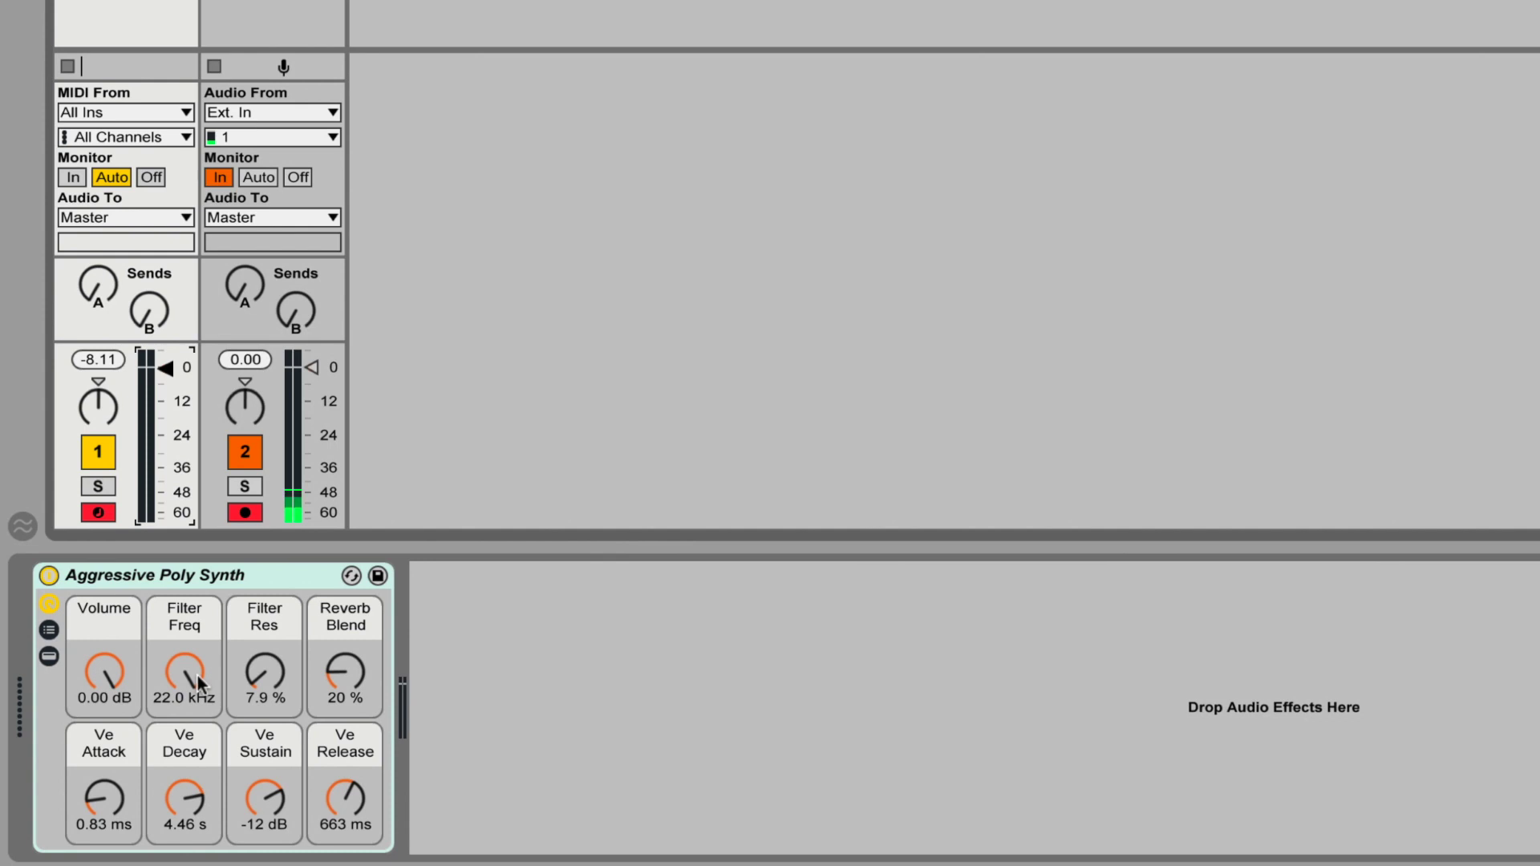
mouse_move(197, 675)
mouse_down()
mouse_move(197, 762)
mouse_move(174, 669)
mouse_up()
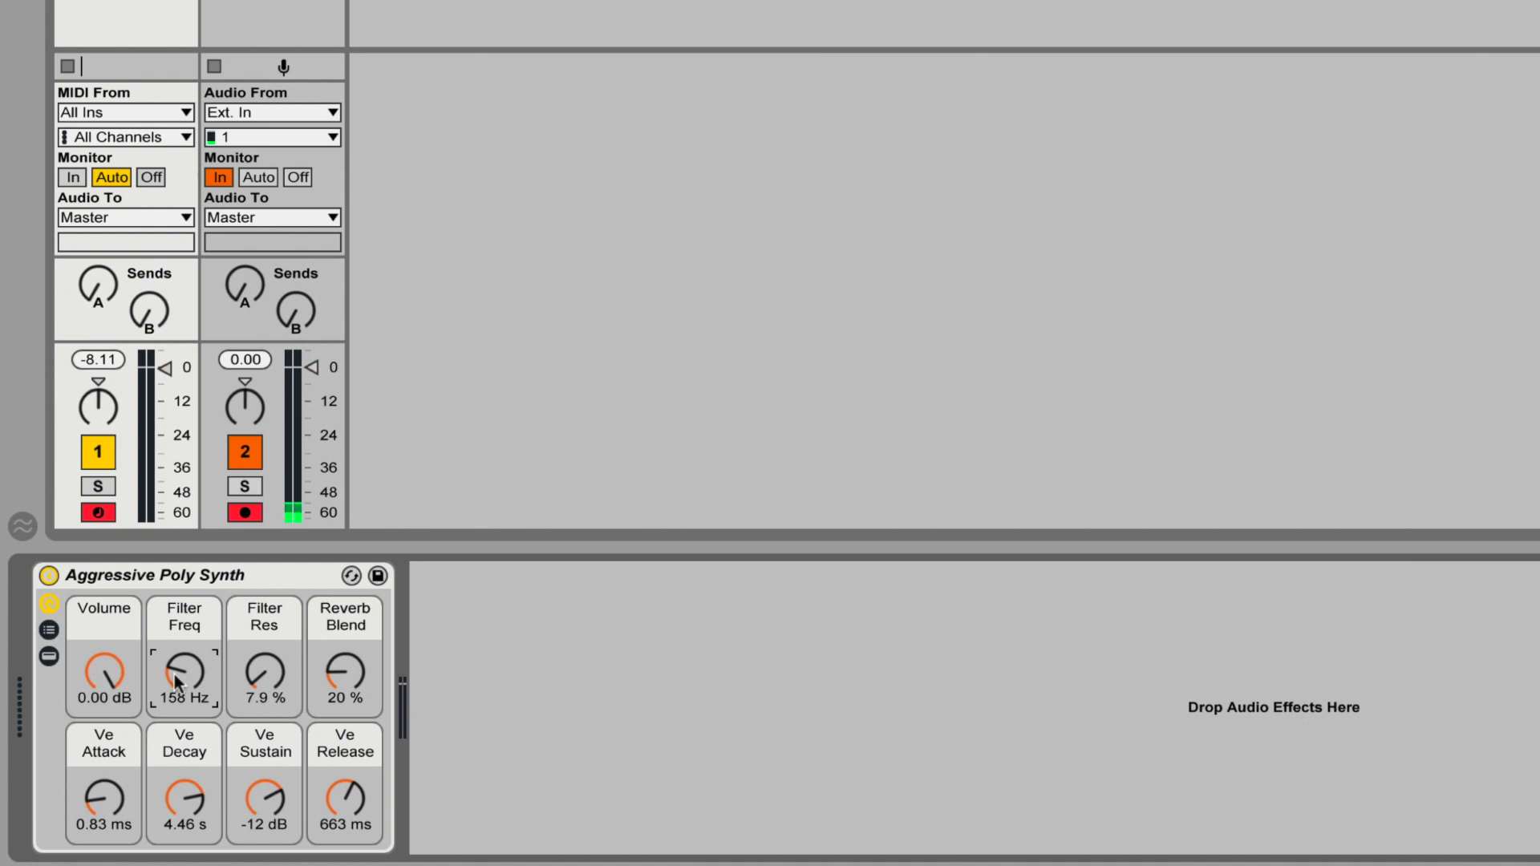
drag(175, 676, 175, 642)
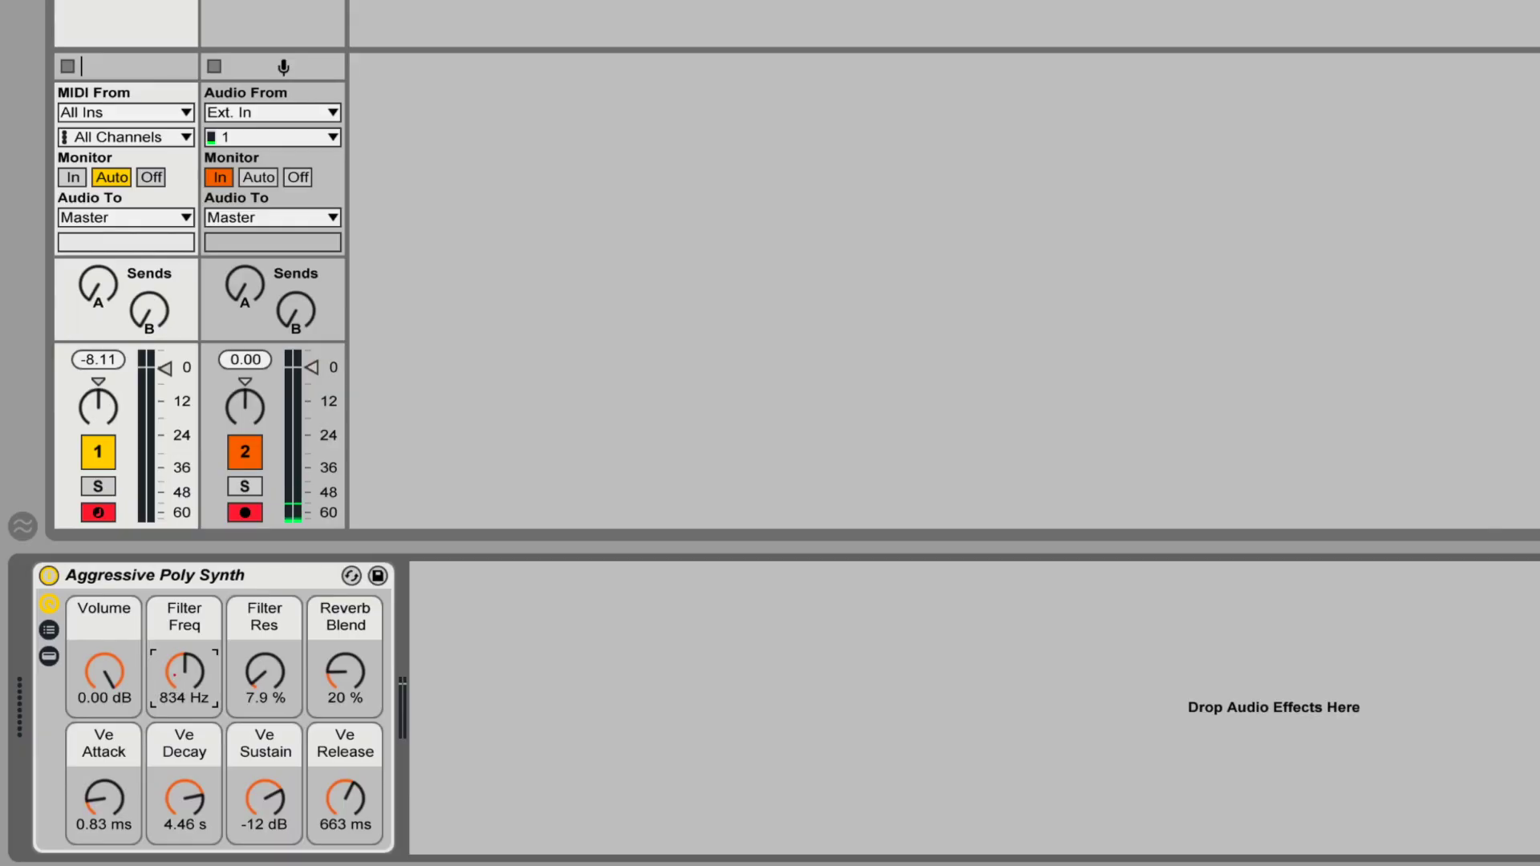
mouse_move(177, 680)
mouse_down()
mouse_move(177, 626)
mouse_move(177, 681)
mouse_up()
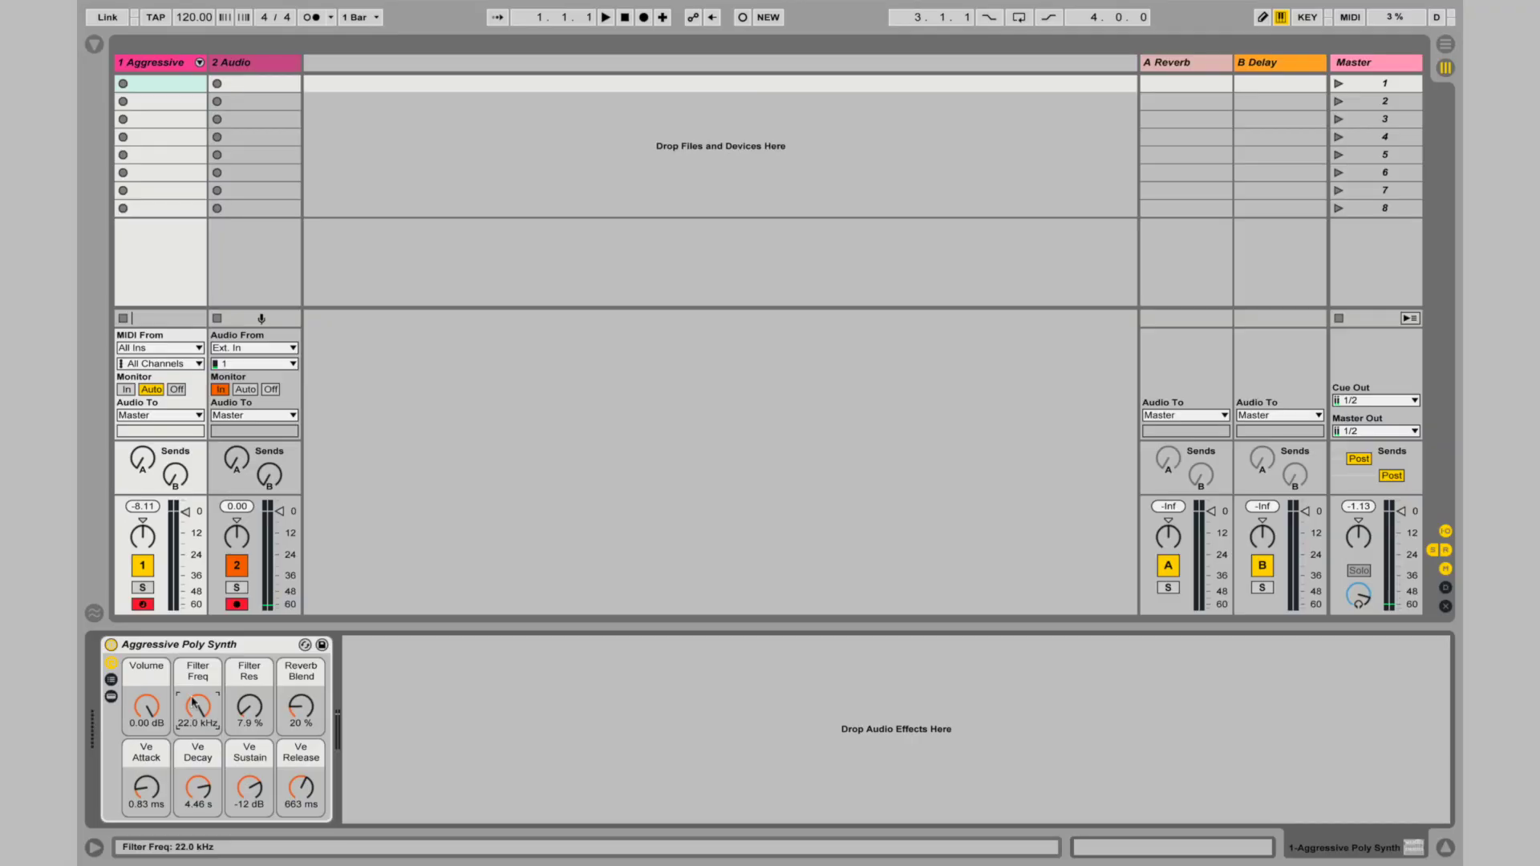
Turn the Aggressive track's volume fully down to -inf dB and select the Audio track.
click(265, 62)
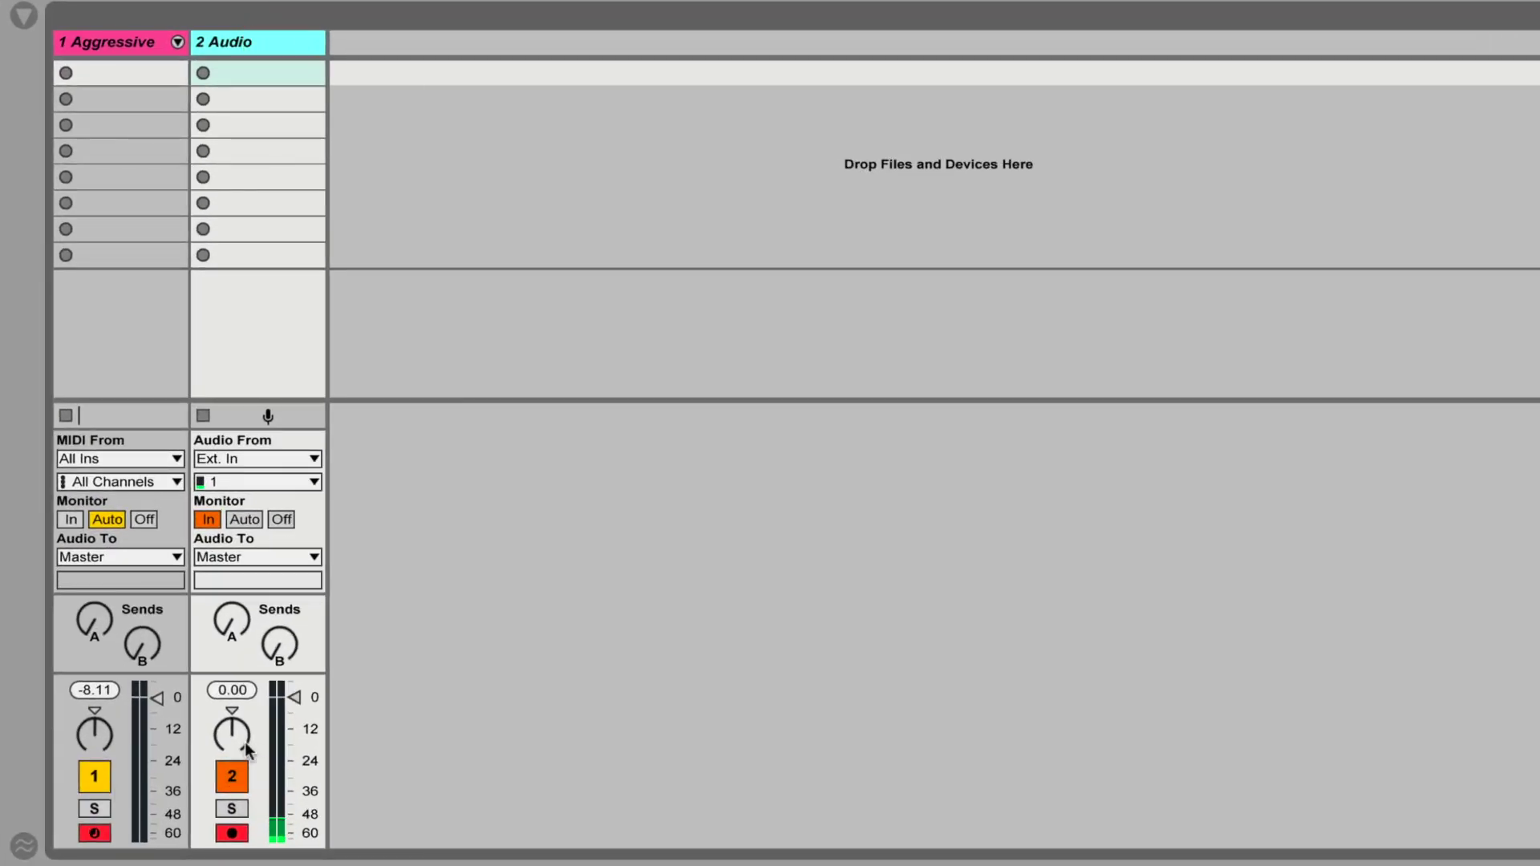
click(94, 834)
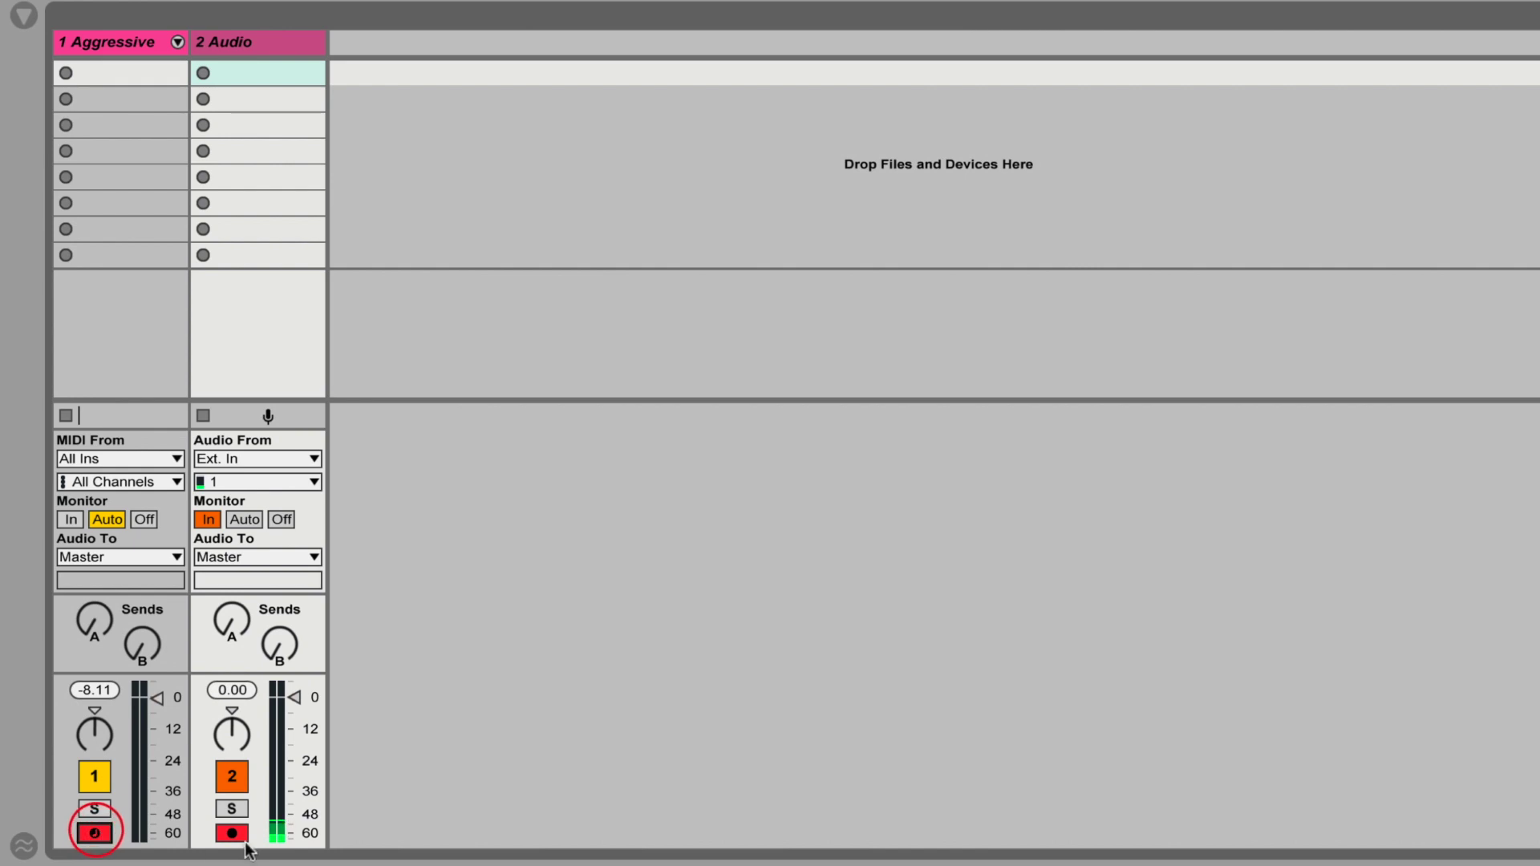
click(157, 699)
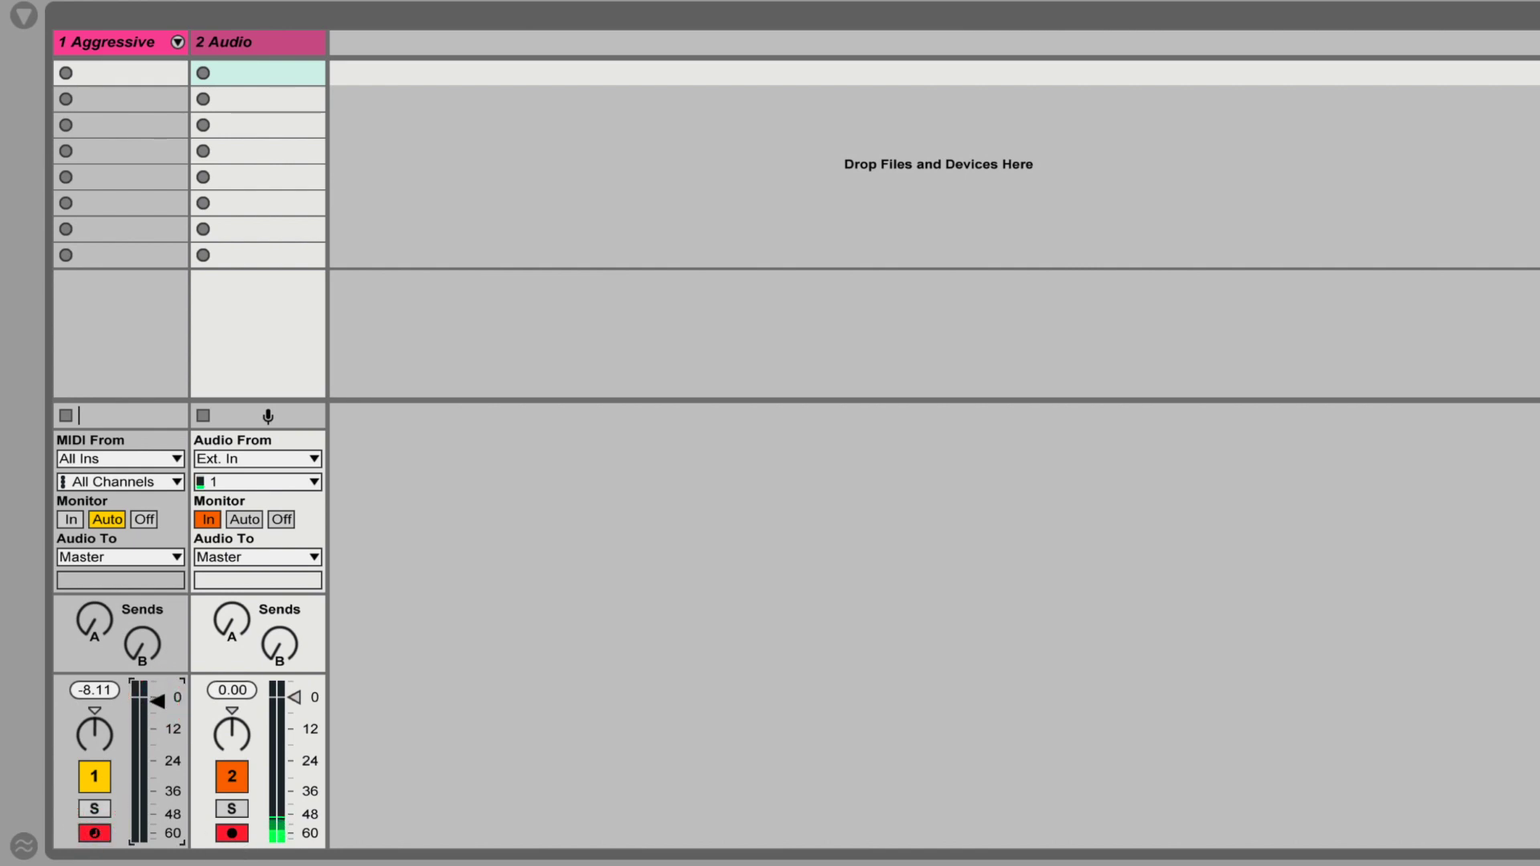
drag(157, 699, 157, 838)
click(250, 36)
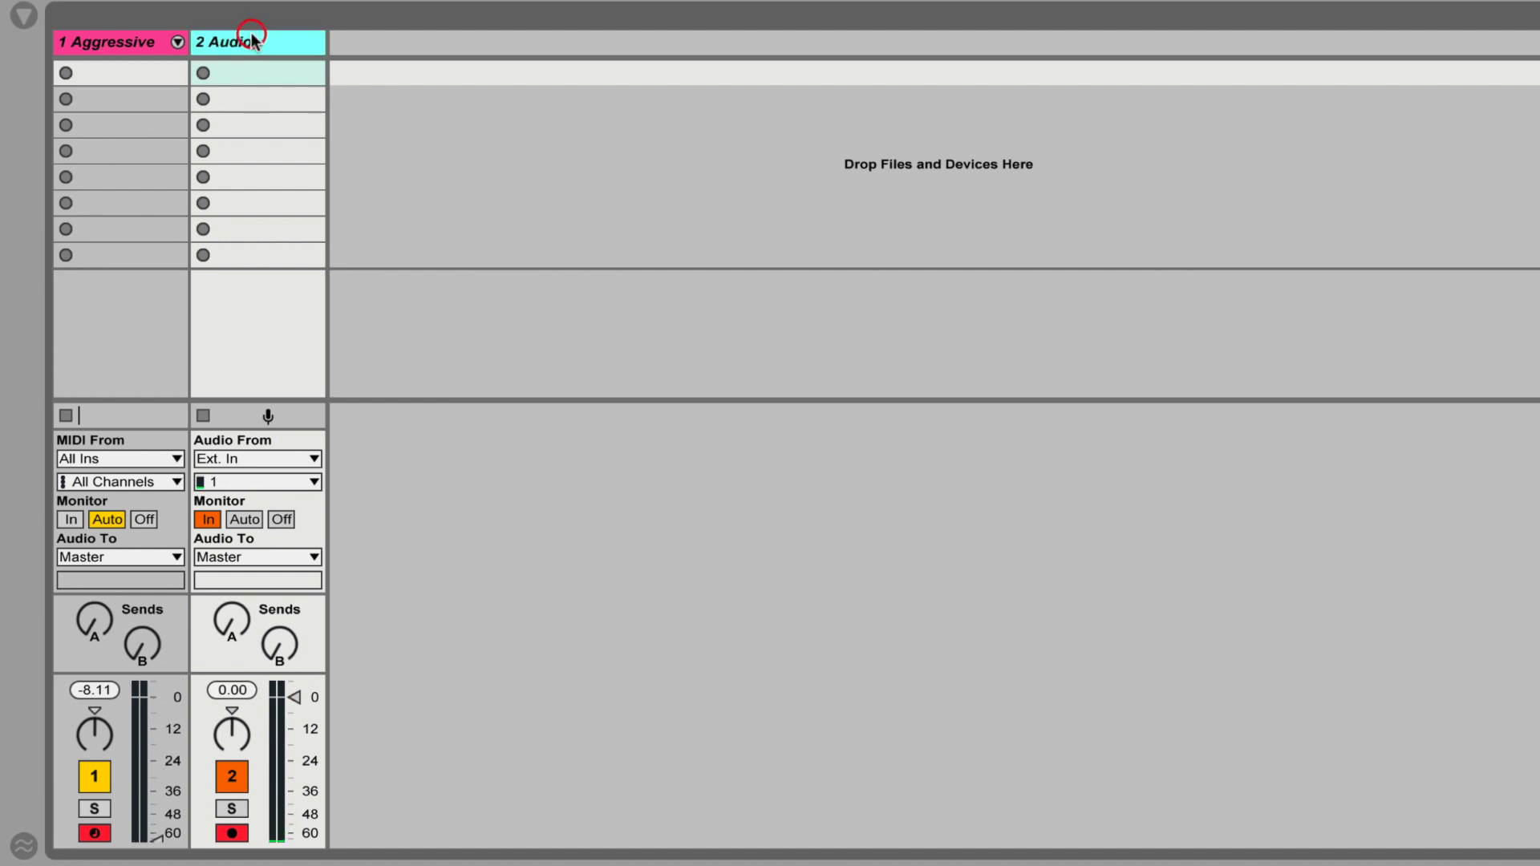
Find Vocoder among the audio effects in the browser and add it to the Audio track's device chain.
click(23, 16)
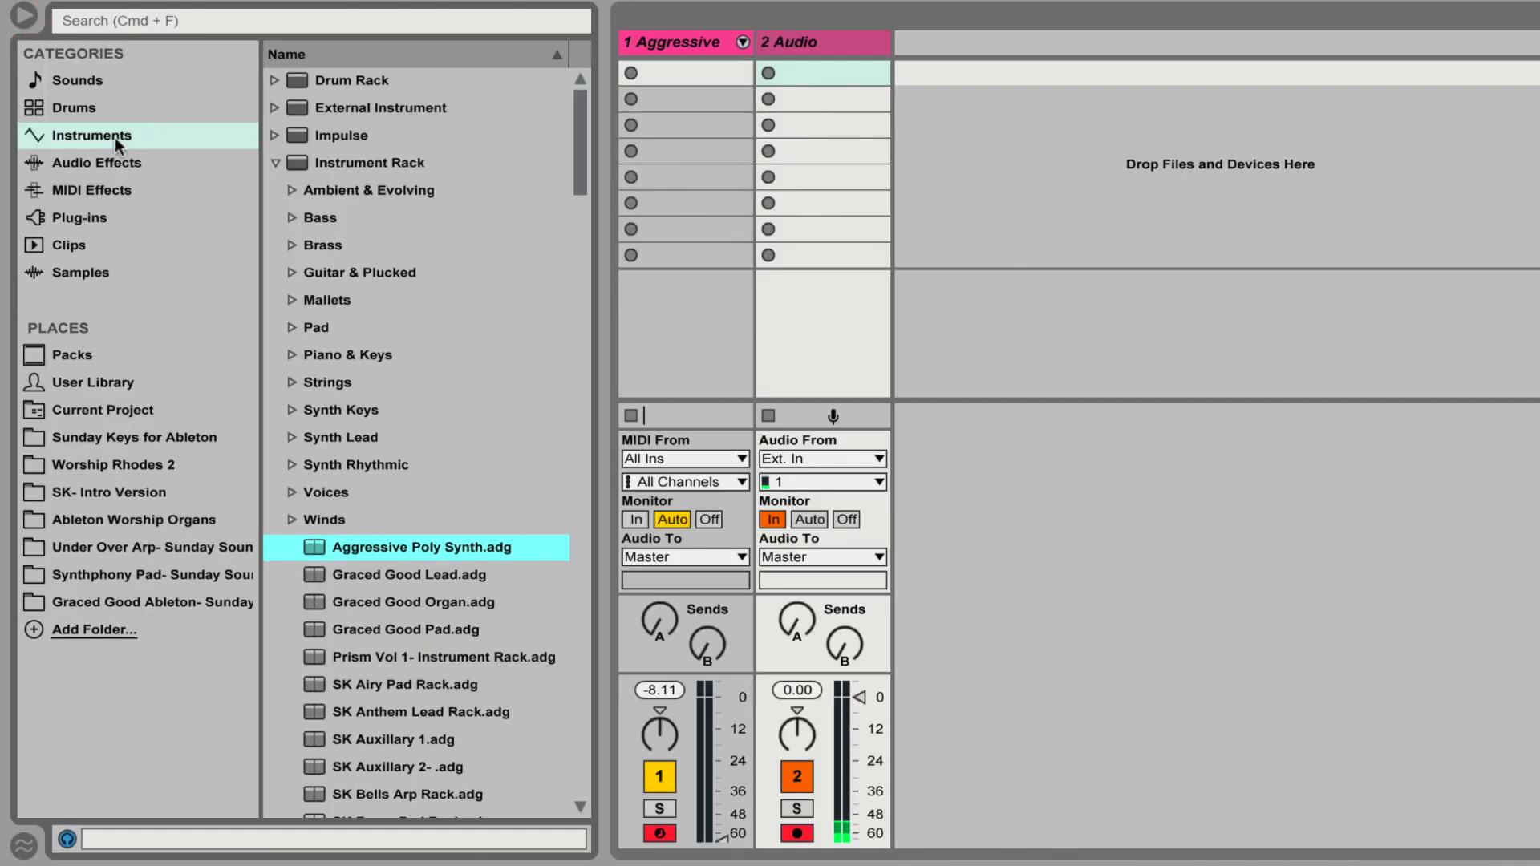
click(100, 164)
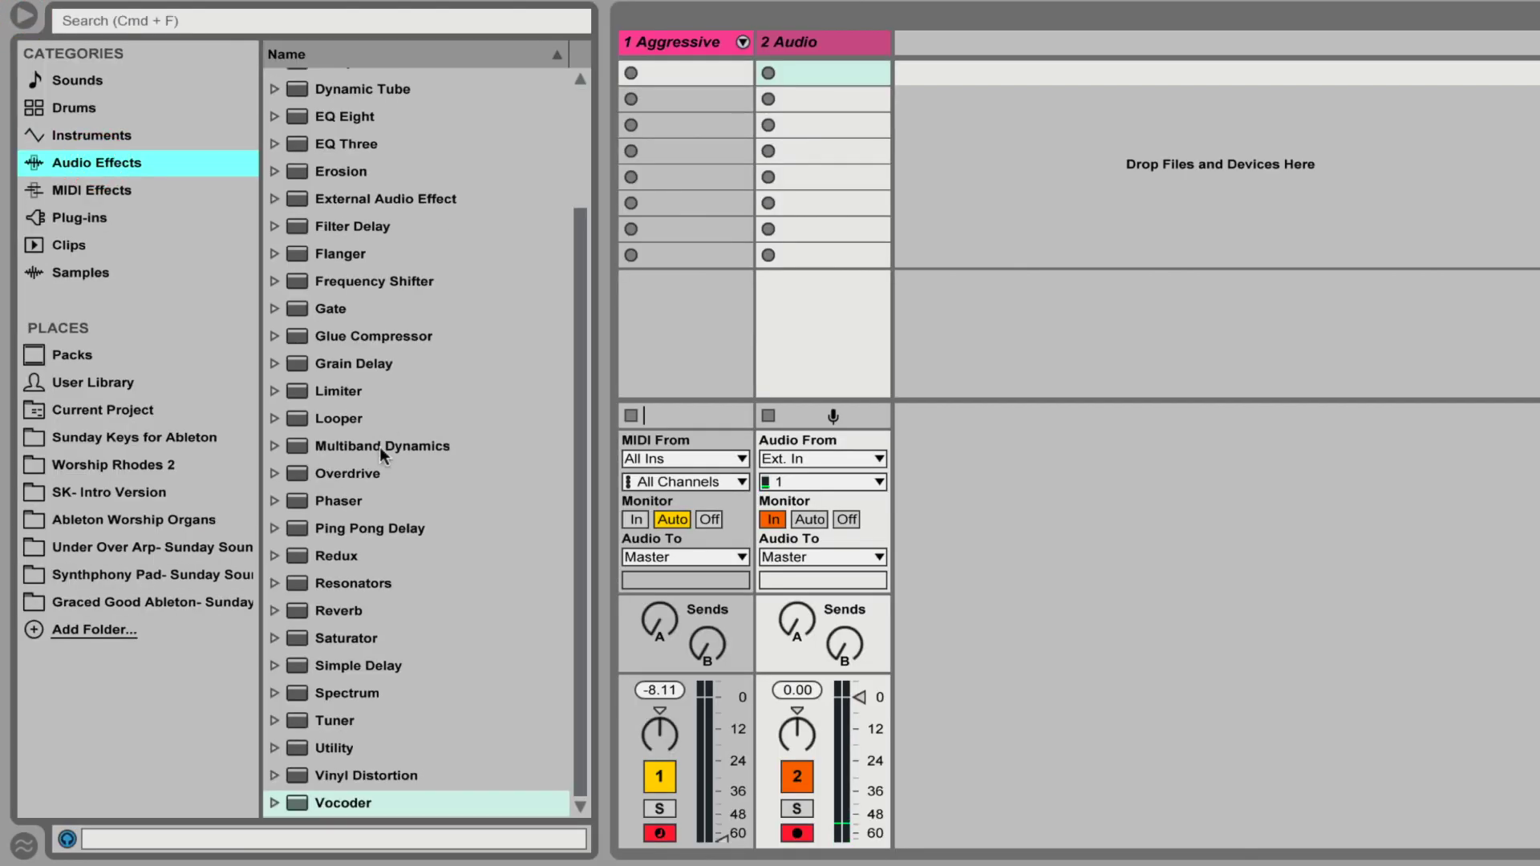
drag(345, 801, 192, 865)
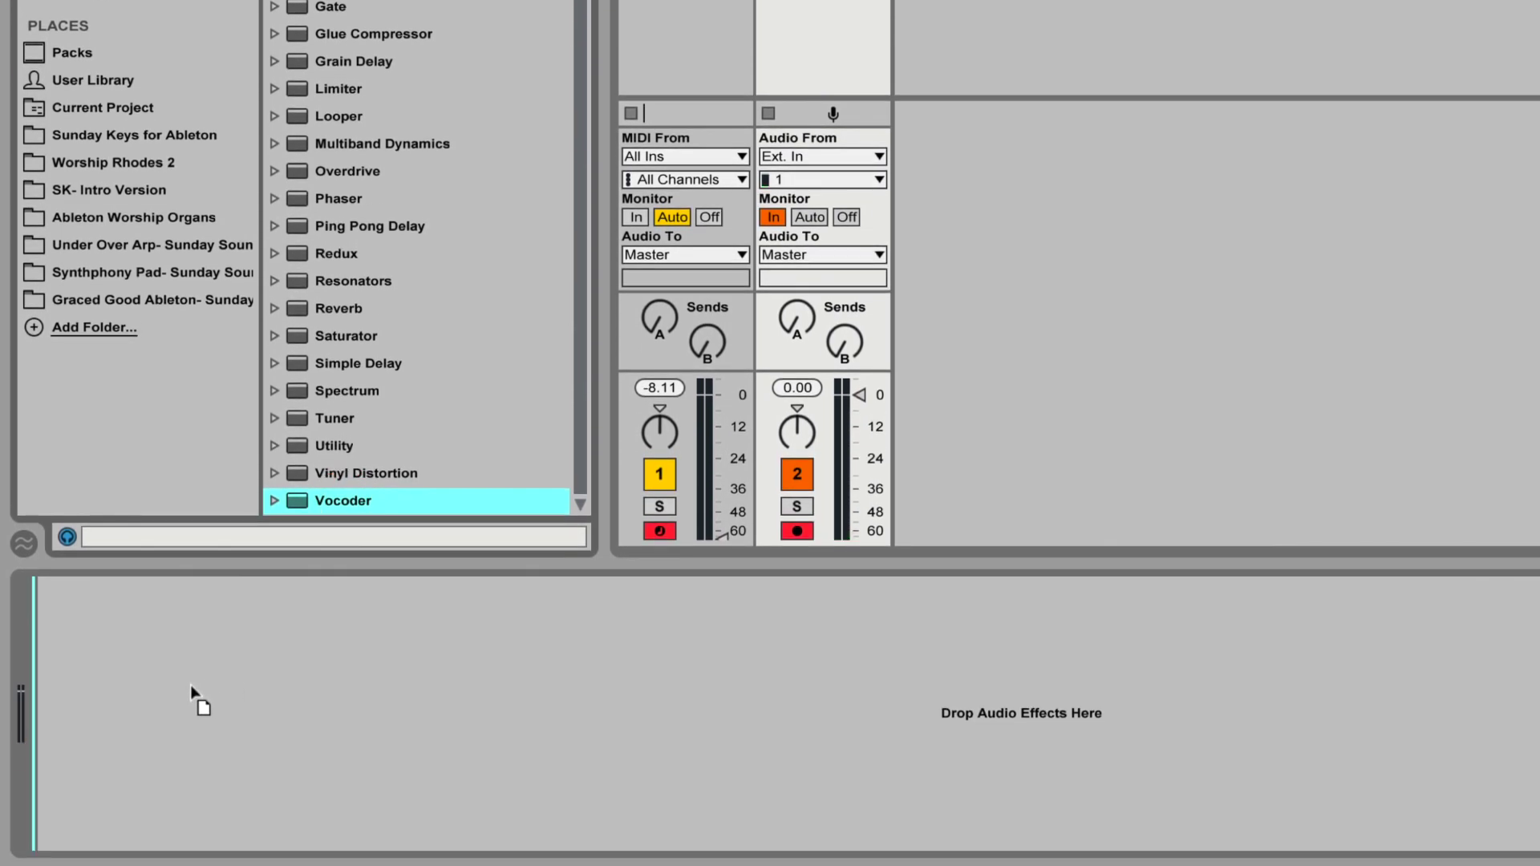
drag(192, 689, 142, 698)
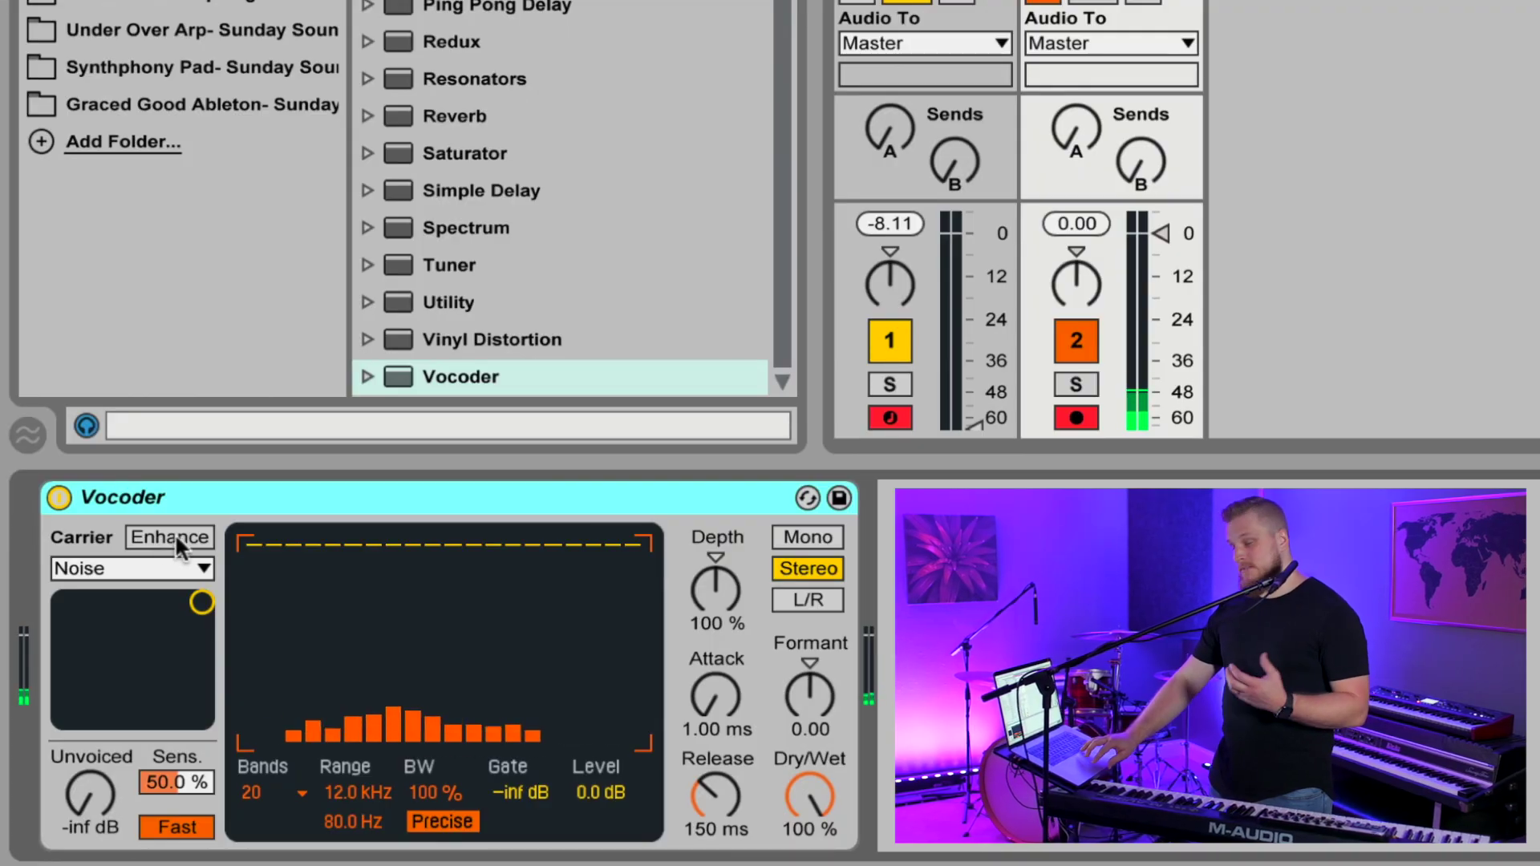
Enable Enhance on the Vocoder and set its carrier to External with audio from 1-Aggressive Poly Synth.
click(178, 543)
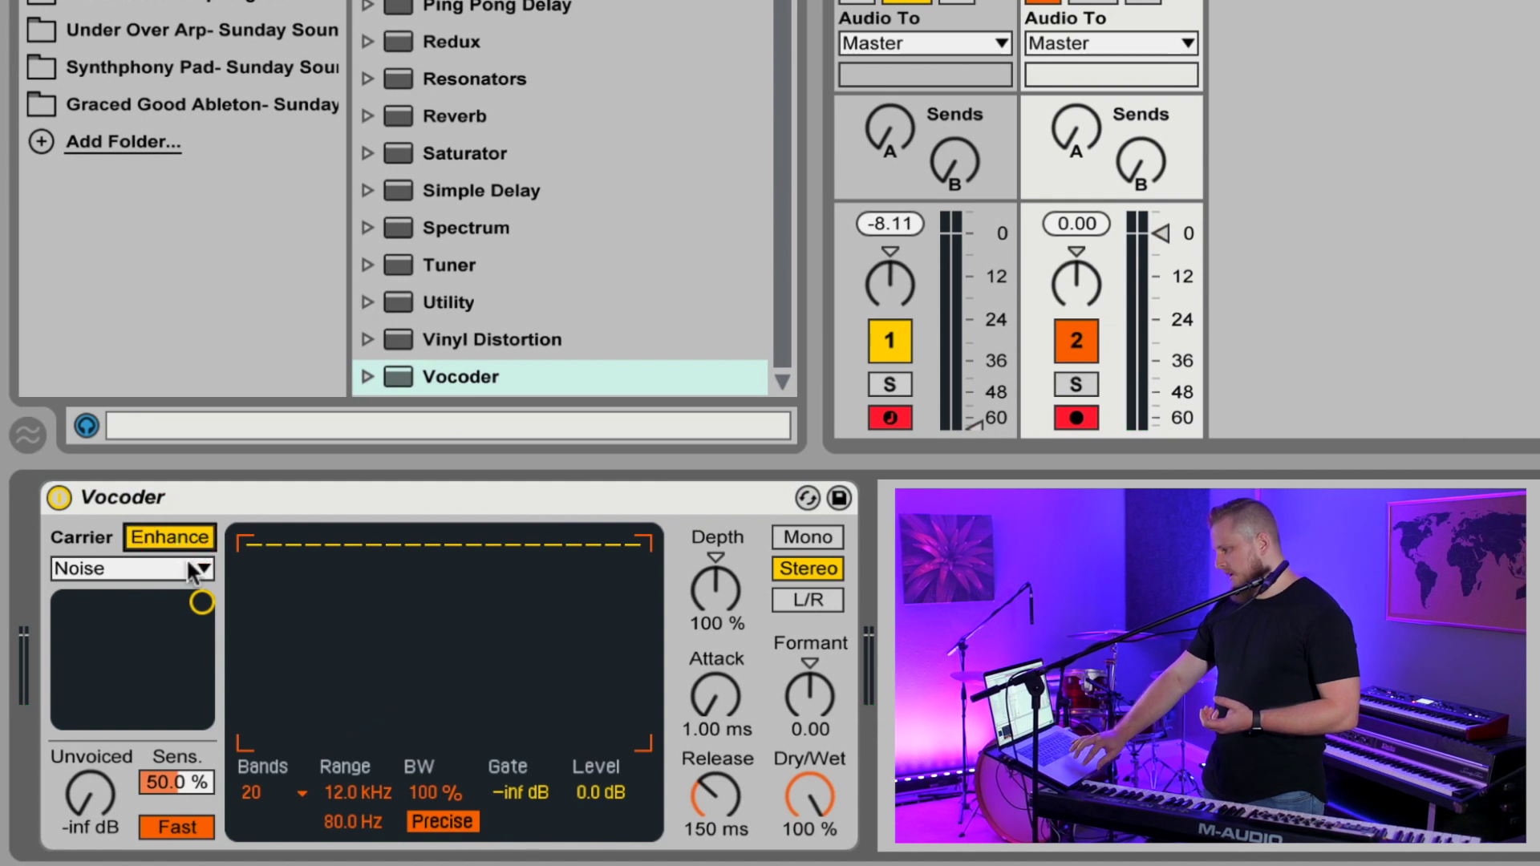
click(194, 570)
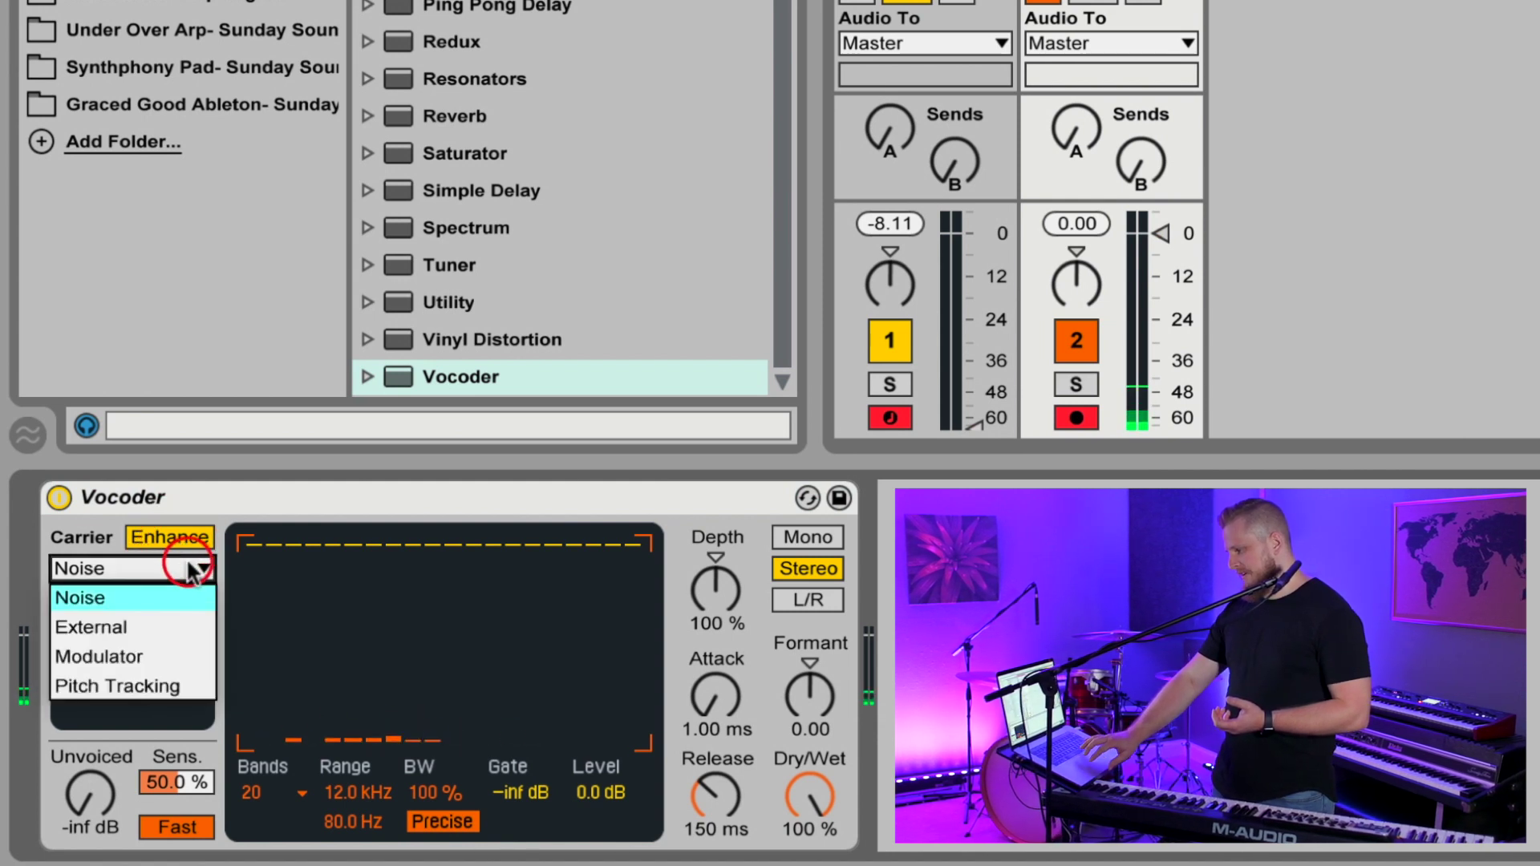
click(112, 627)
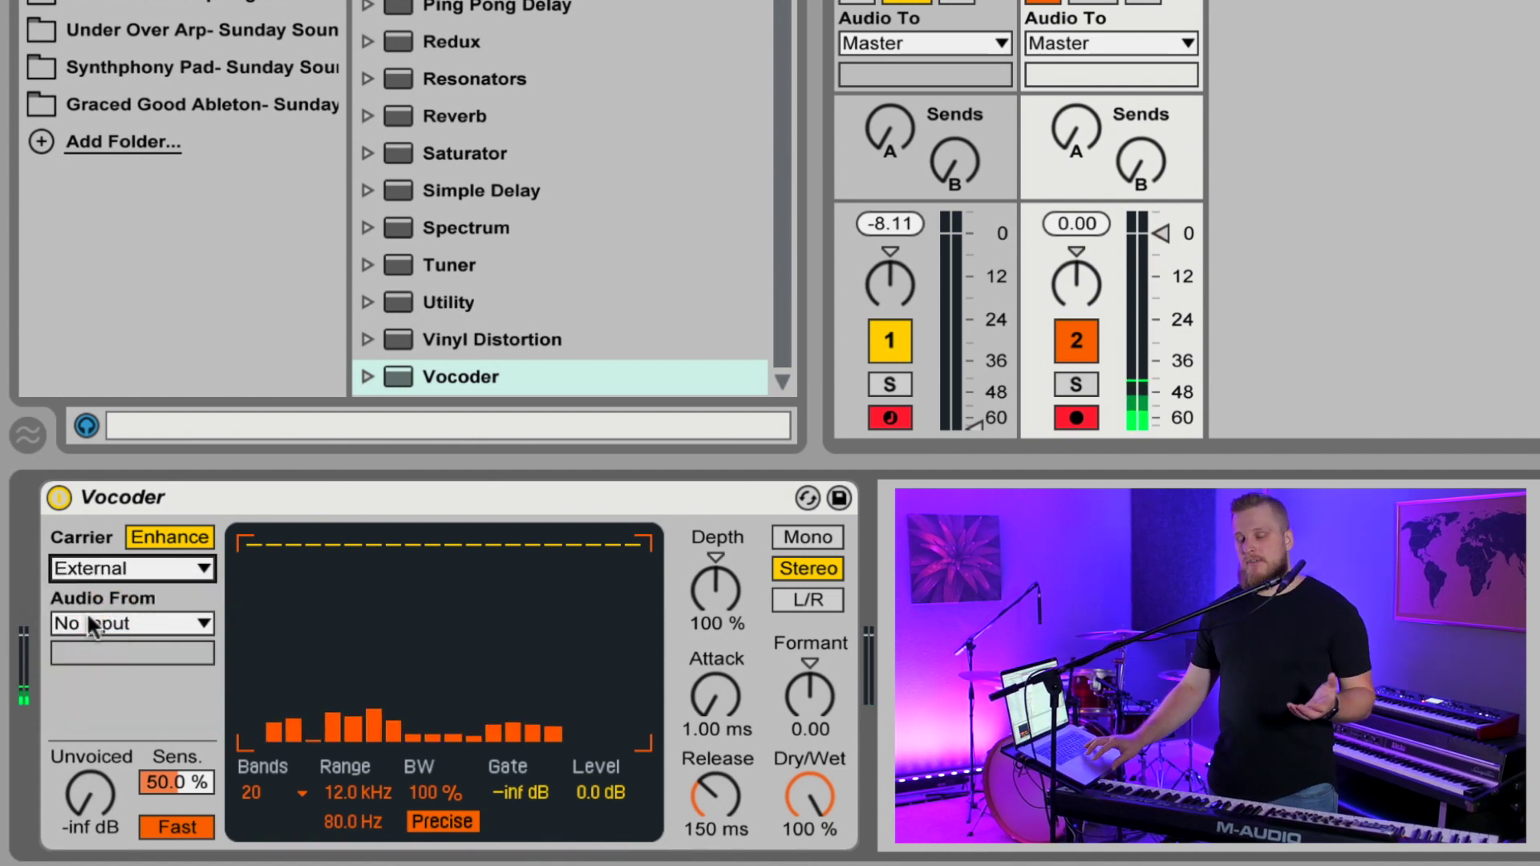
click(156, 618)
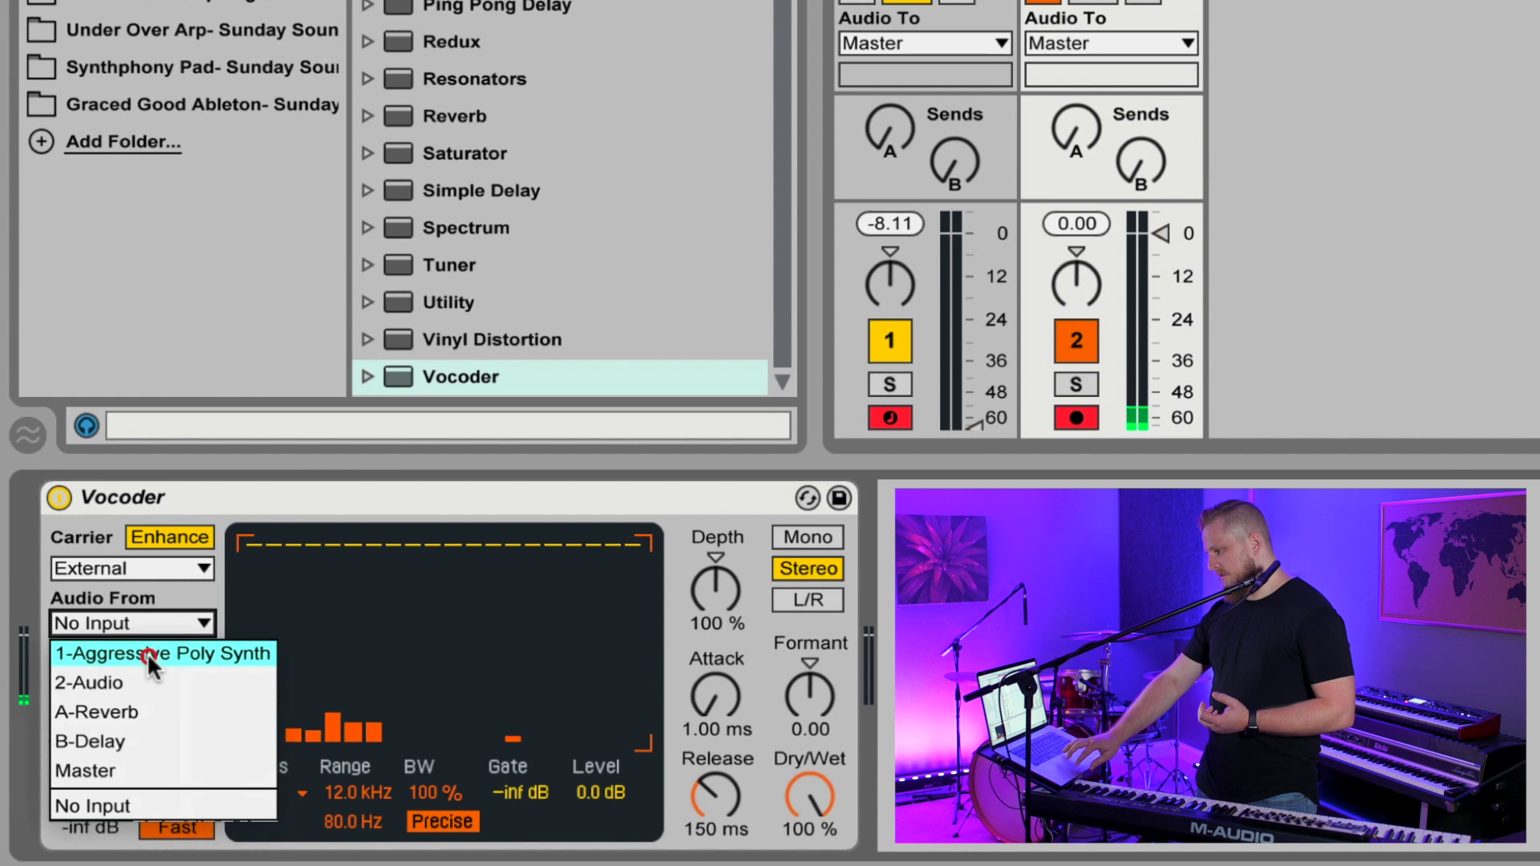
click(147, 652)
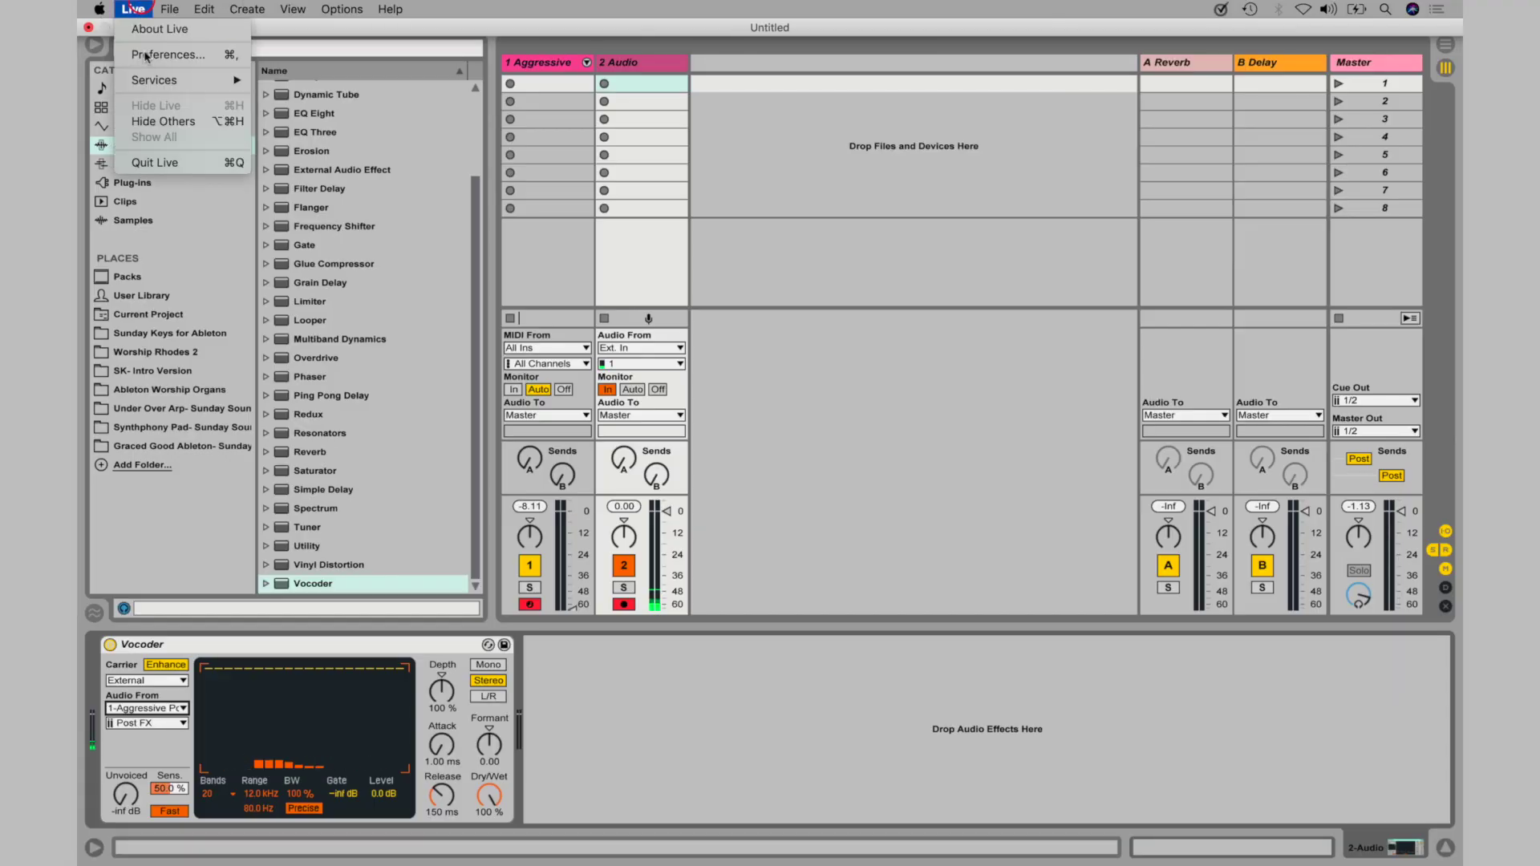
Open the audio preferences and review the available buffer sizes without choosing a different one.
click(147, 55)
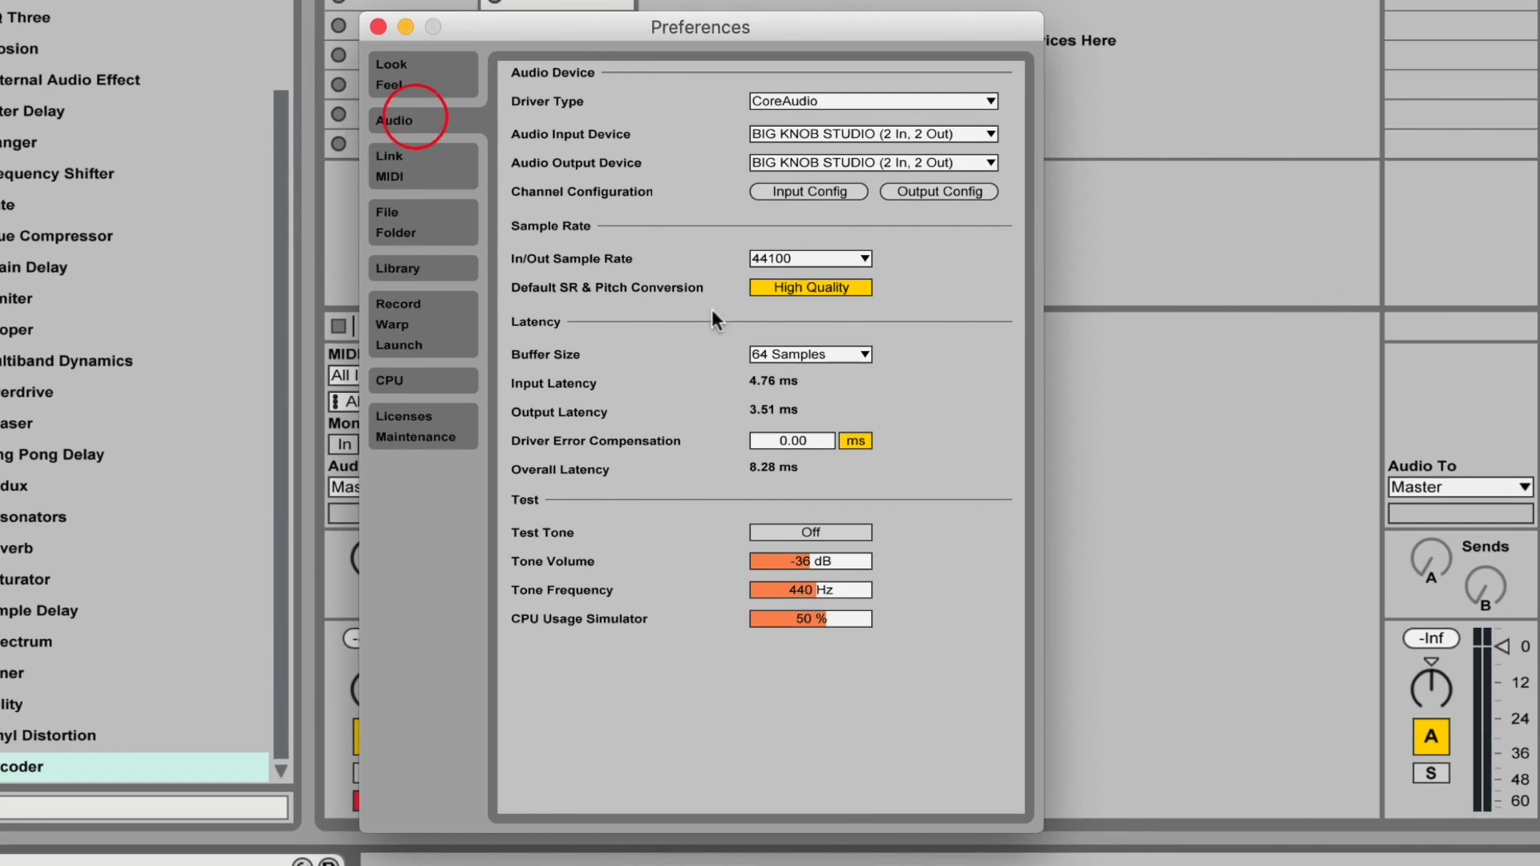
click(805, 361)
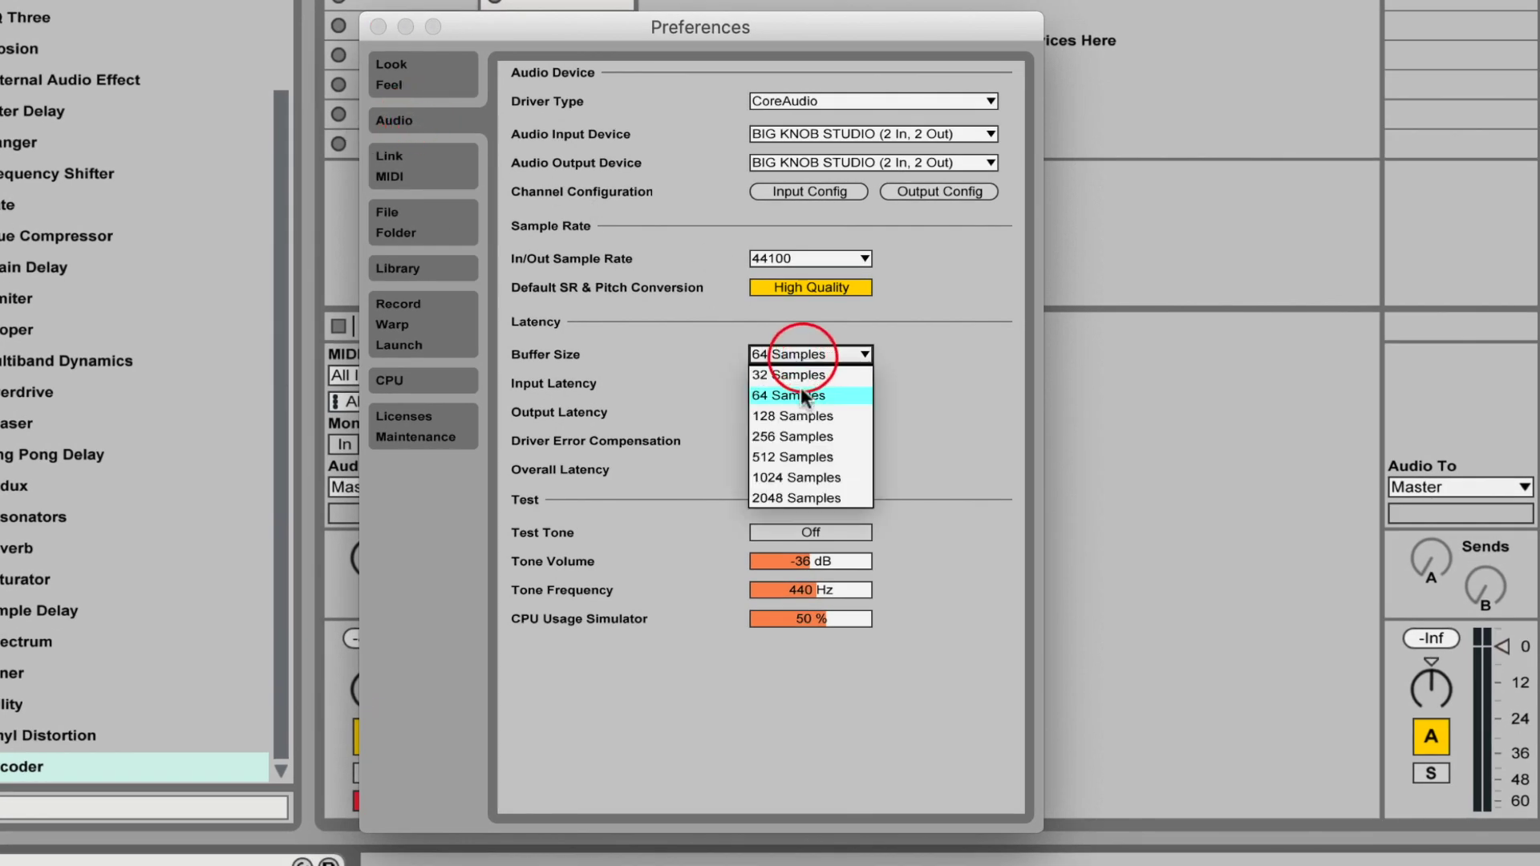
click(678, 388)
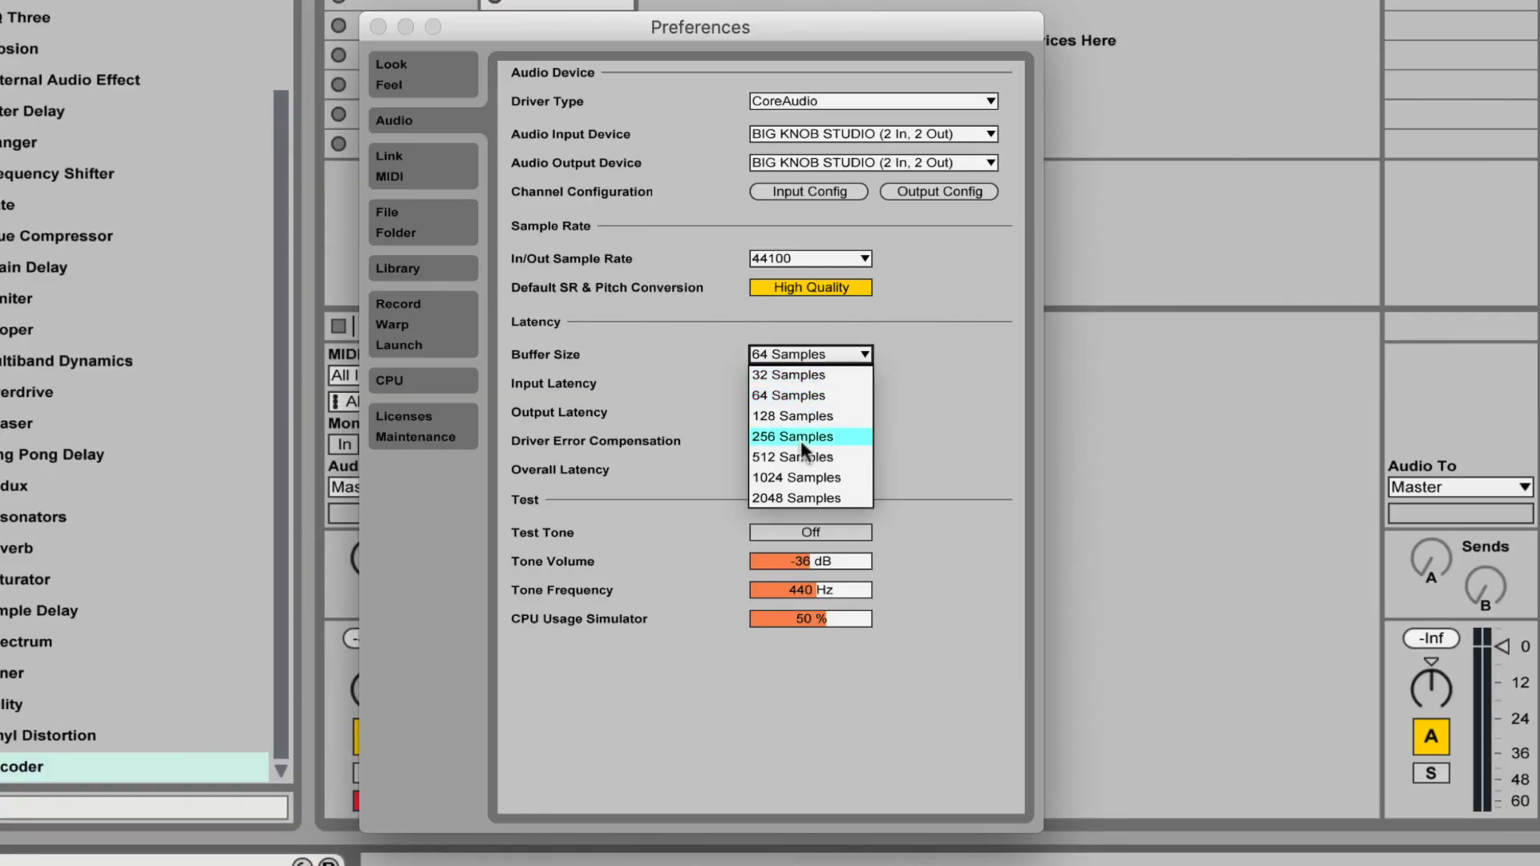
click(627, 324)
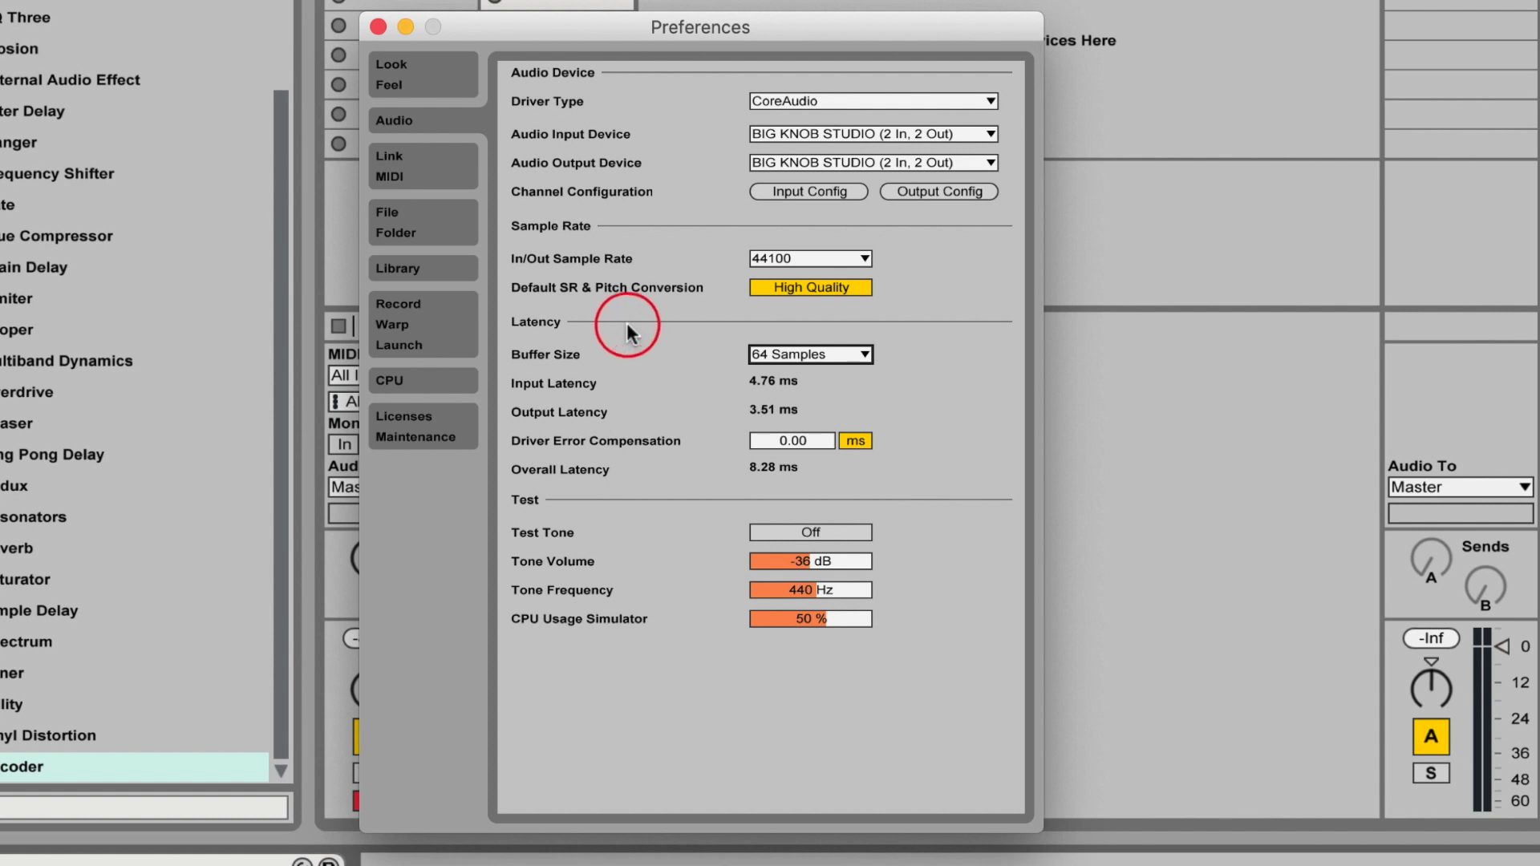
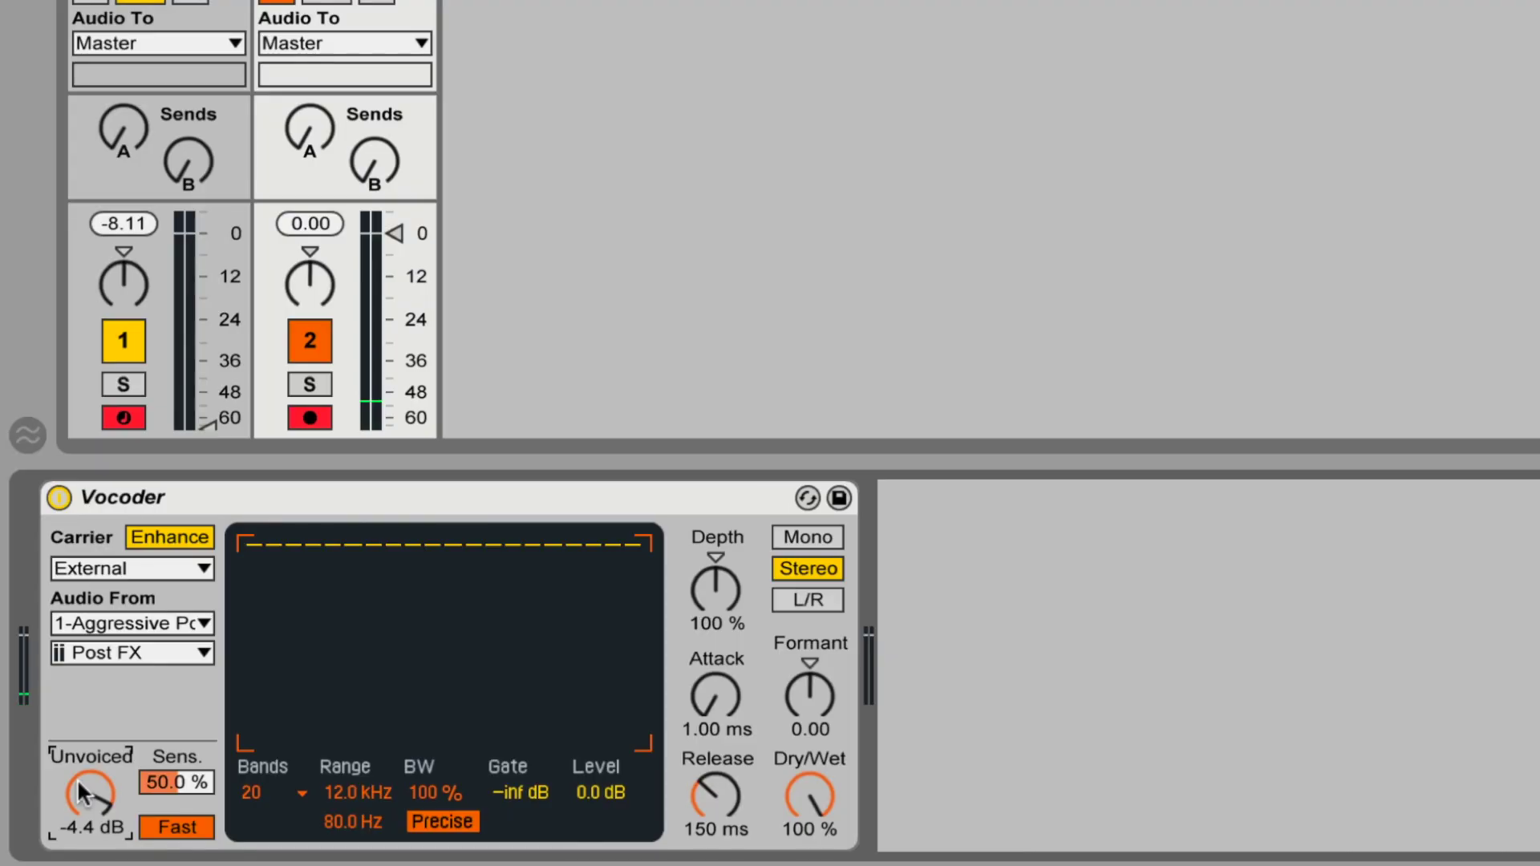
Adjust the Vocoder's Unvoiced level to about -14 dB and its sensitivity to 52.3 %.
click(81, 785)
drag(80, 785, 81, 815)
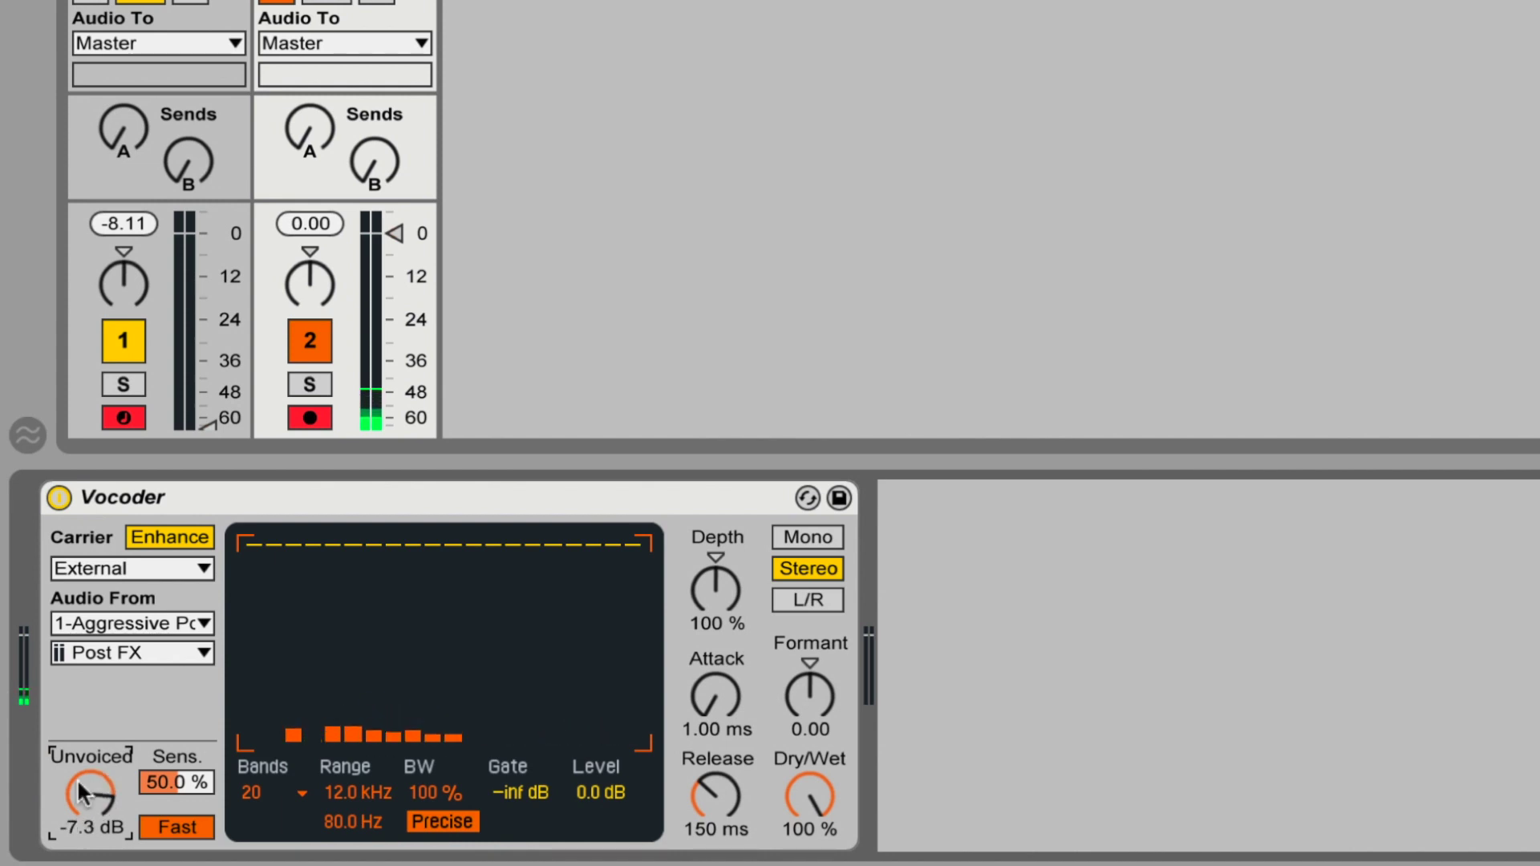
drag(173, 773, 173, 773)
drag(73, 801, 72, 817)
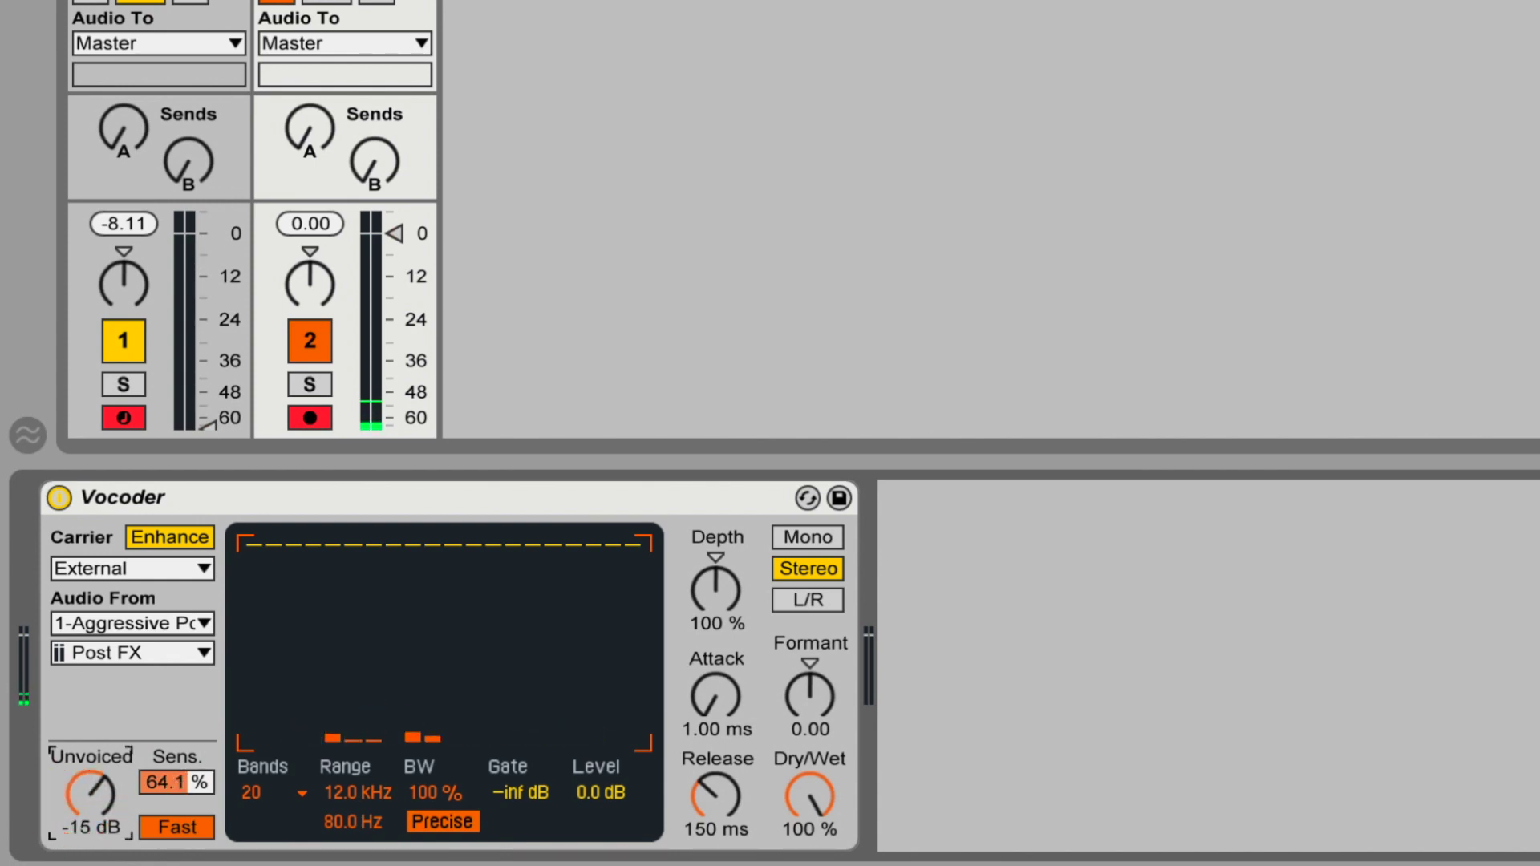
drag(169, 778, 169, 784)
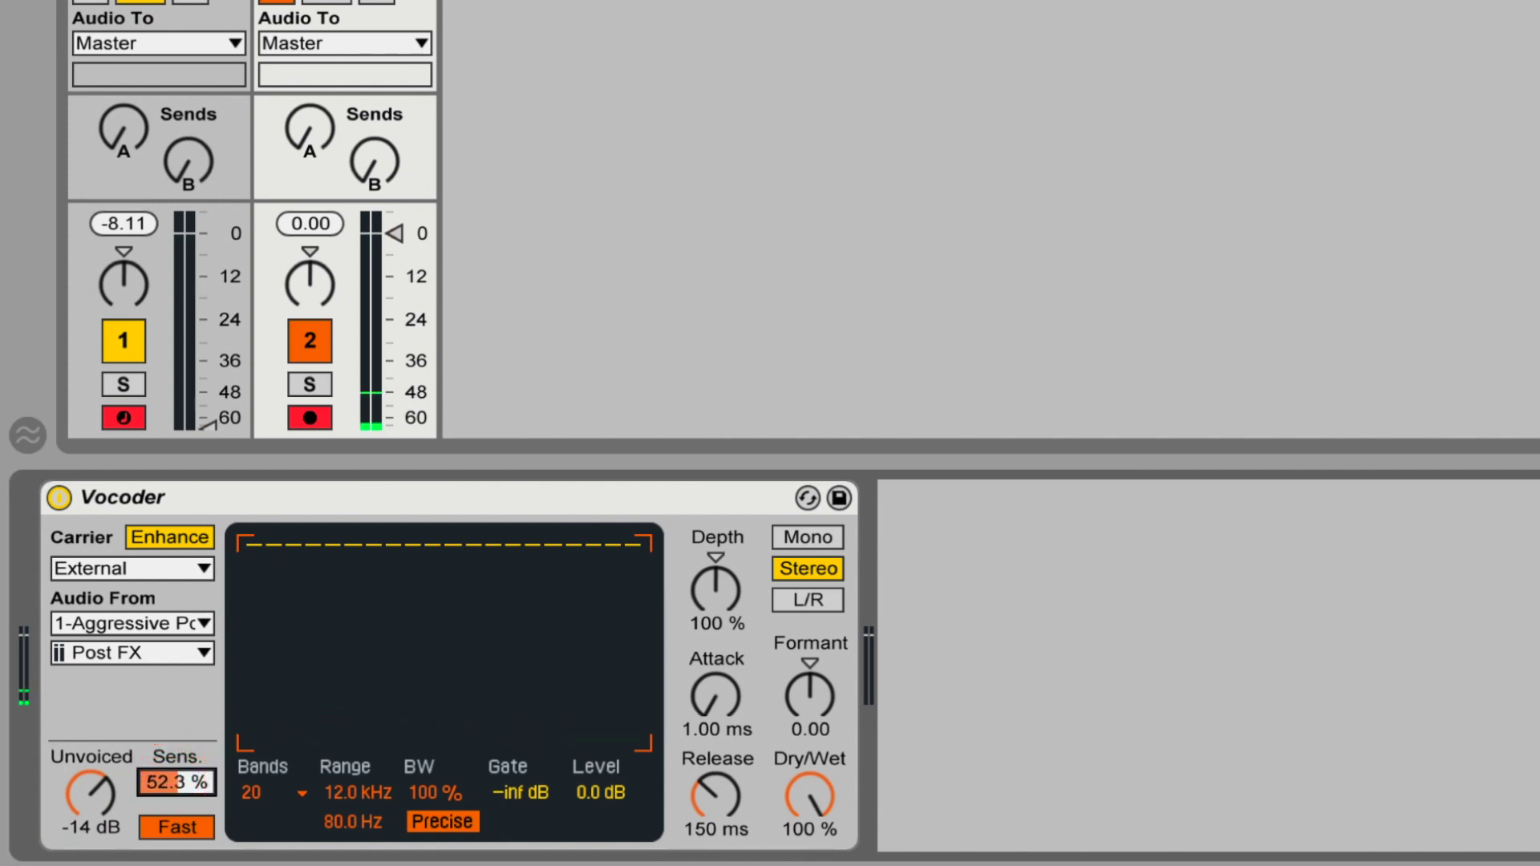
click(84, 791)
drag(84, 785, 84, 788)
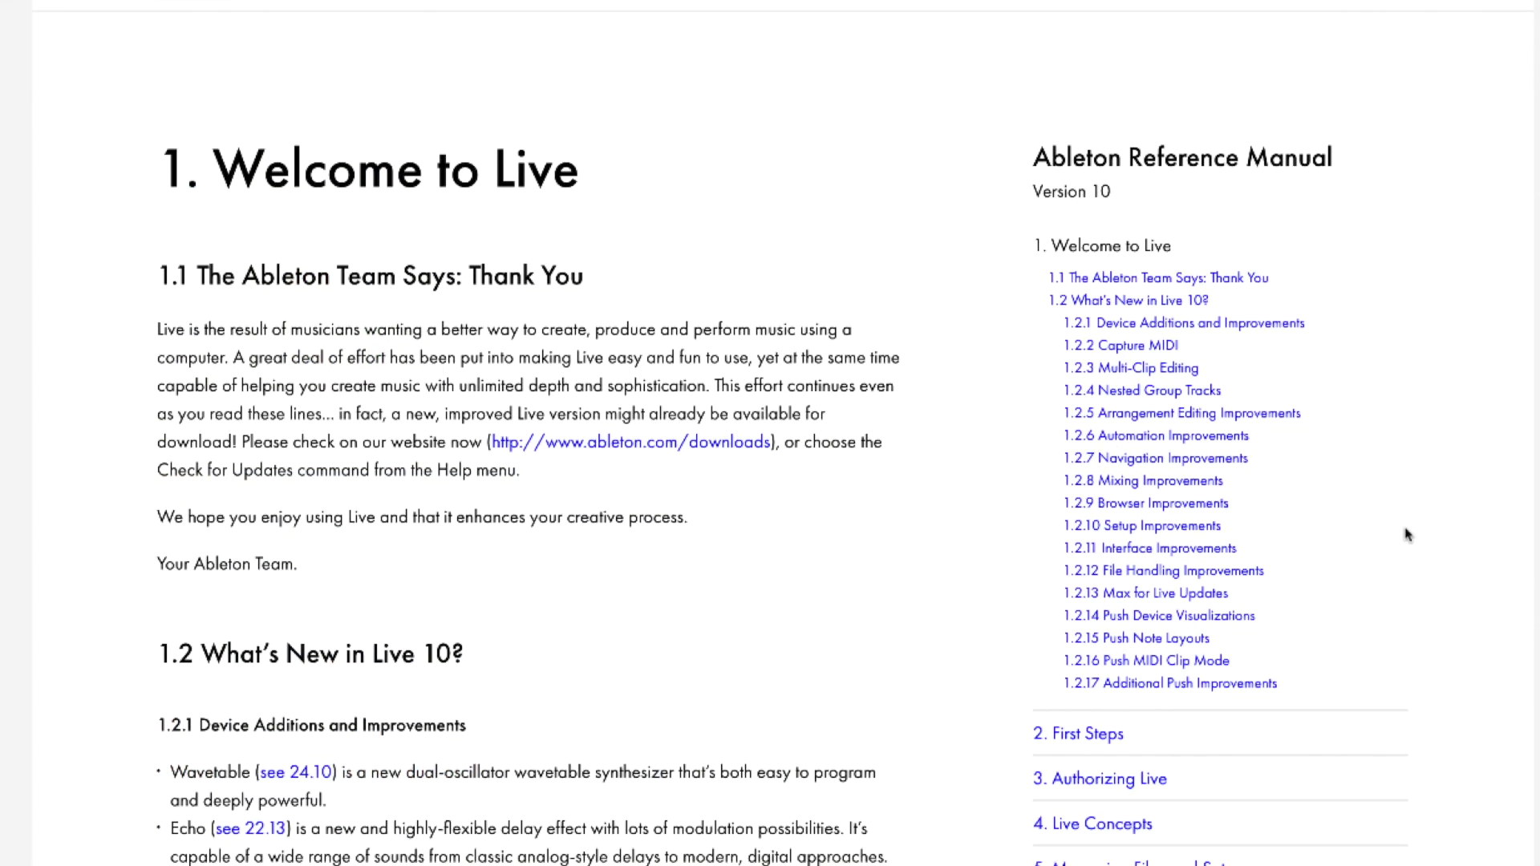
Open section 22.38 Vocoder in the manual's Live Audio Effect Reference and read its description and carrier options.
scroll(1408, 535, down, 10)
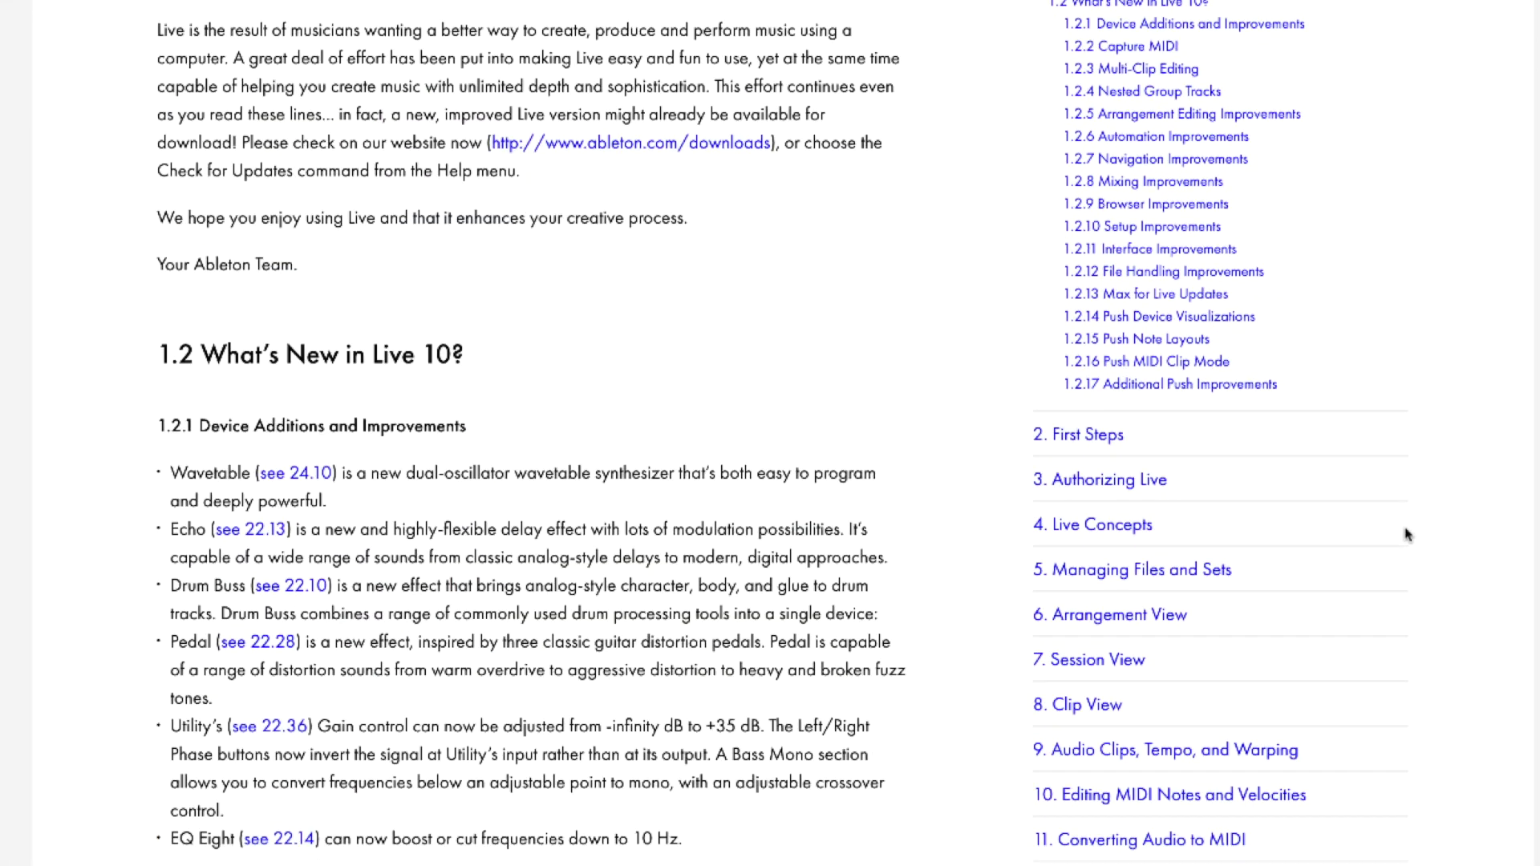
scroll(1219, 678, down, 2)
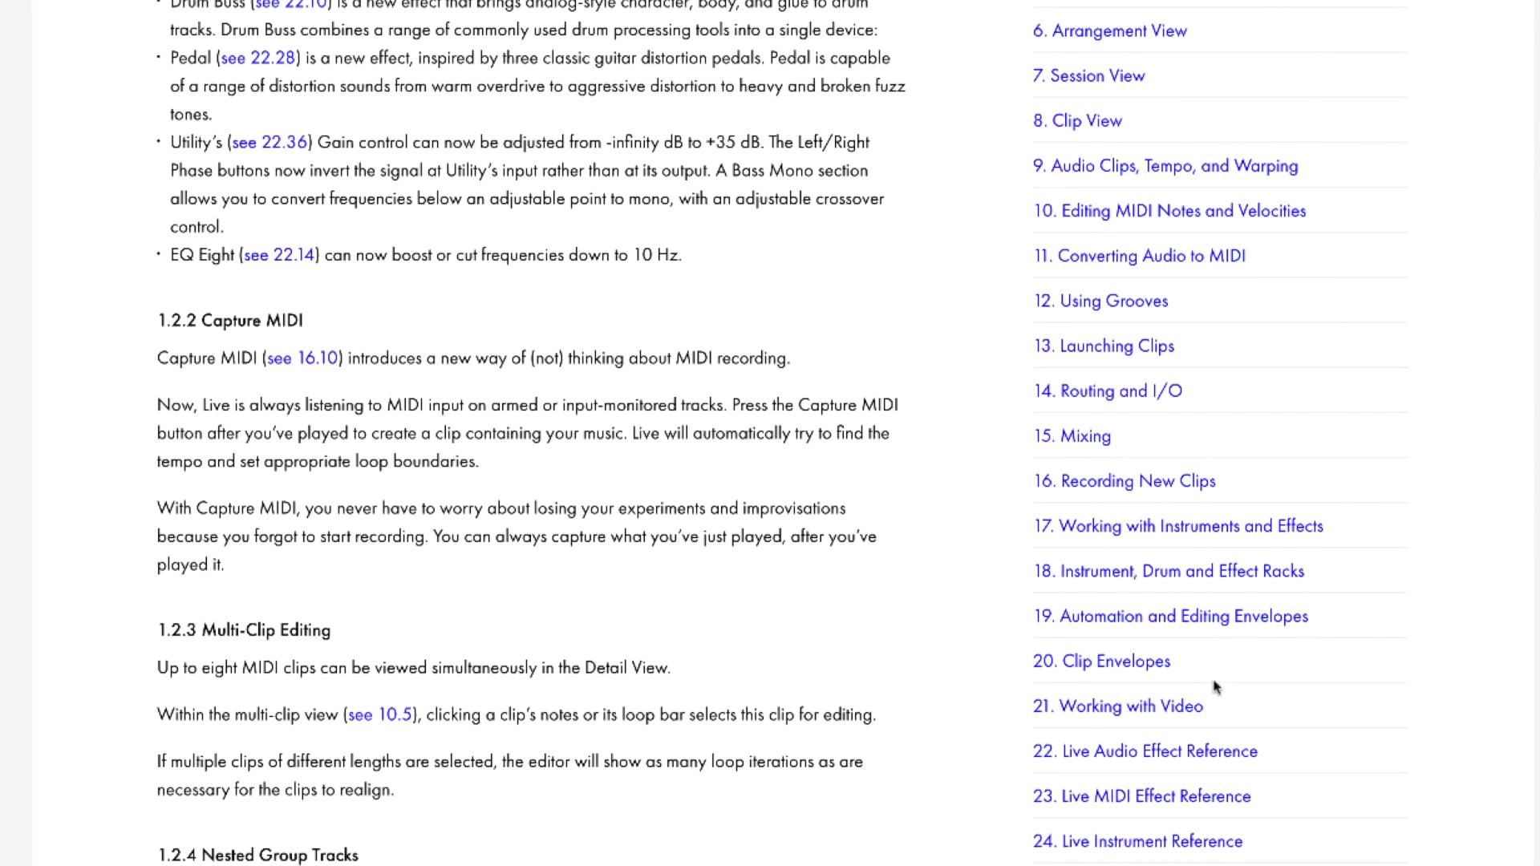
click(1201, 752)
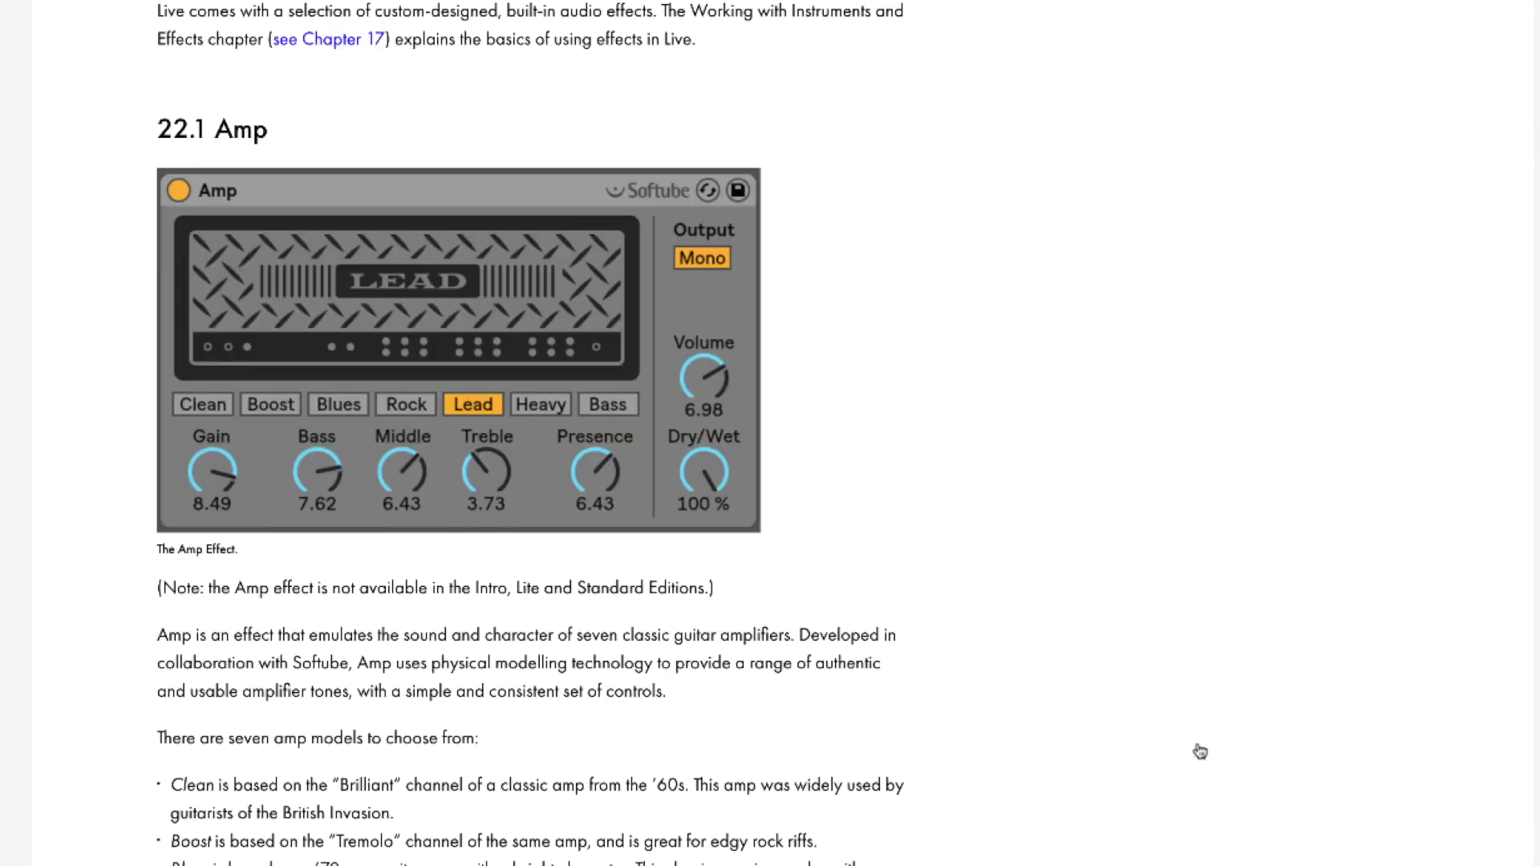
scroll(1200, 750, down, 6)
scroll(1200, 751, down, 15)
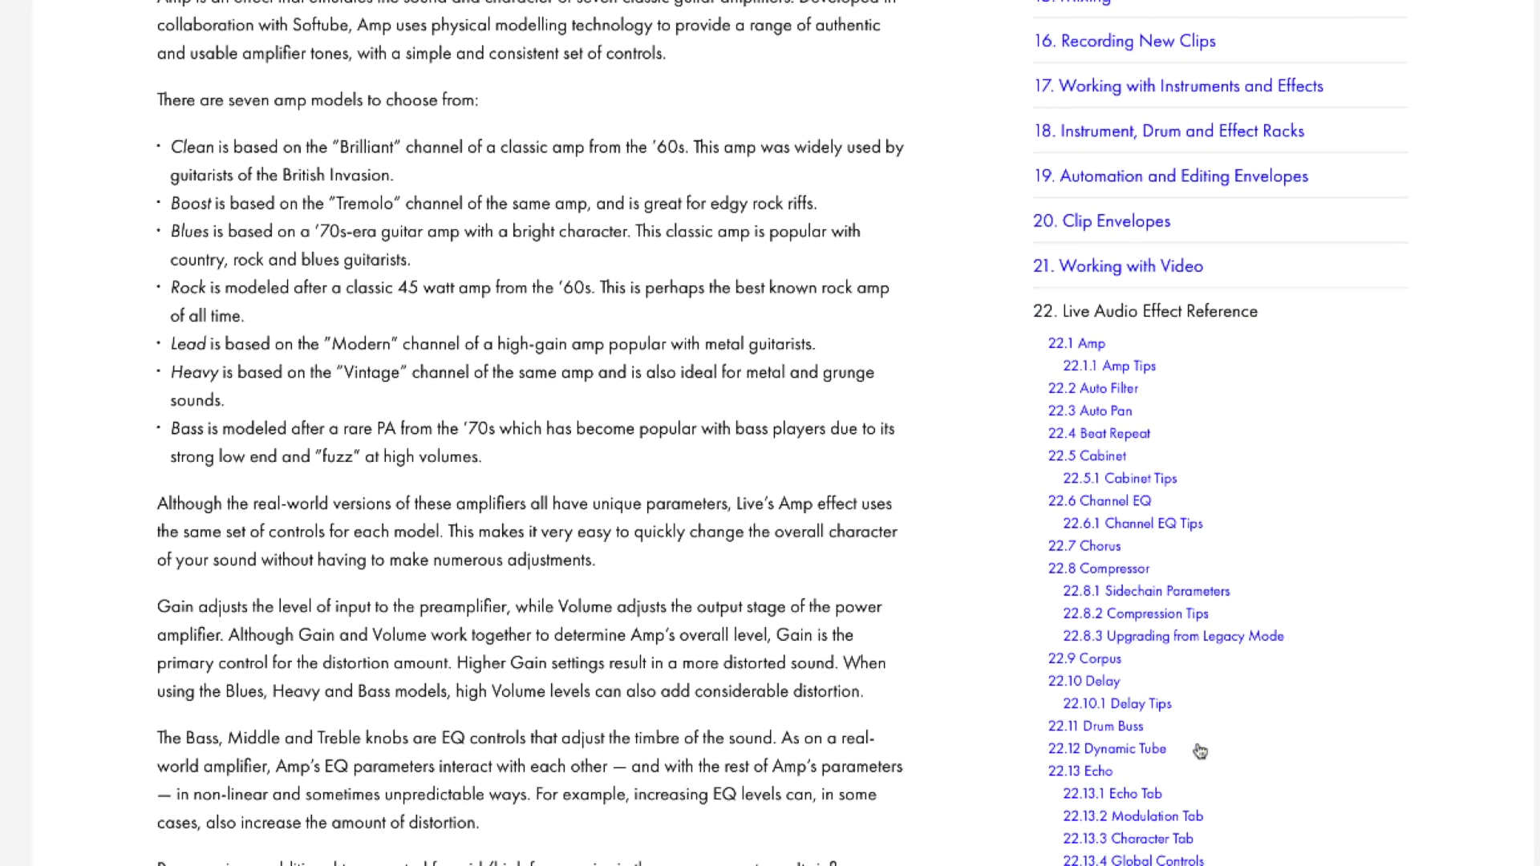
scroll(1200, 752, down, 1)
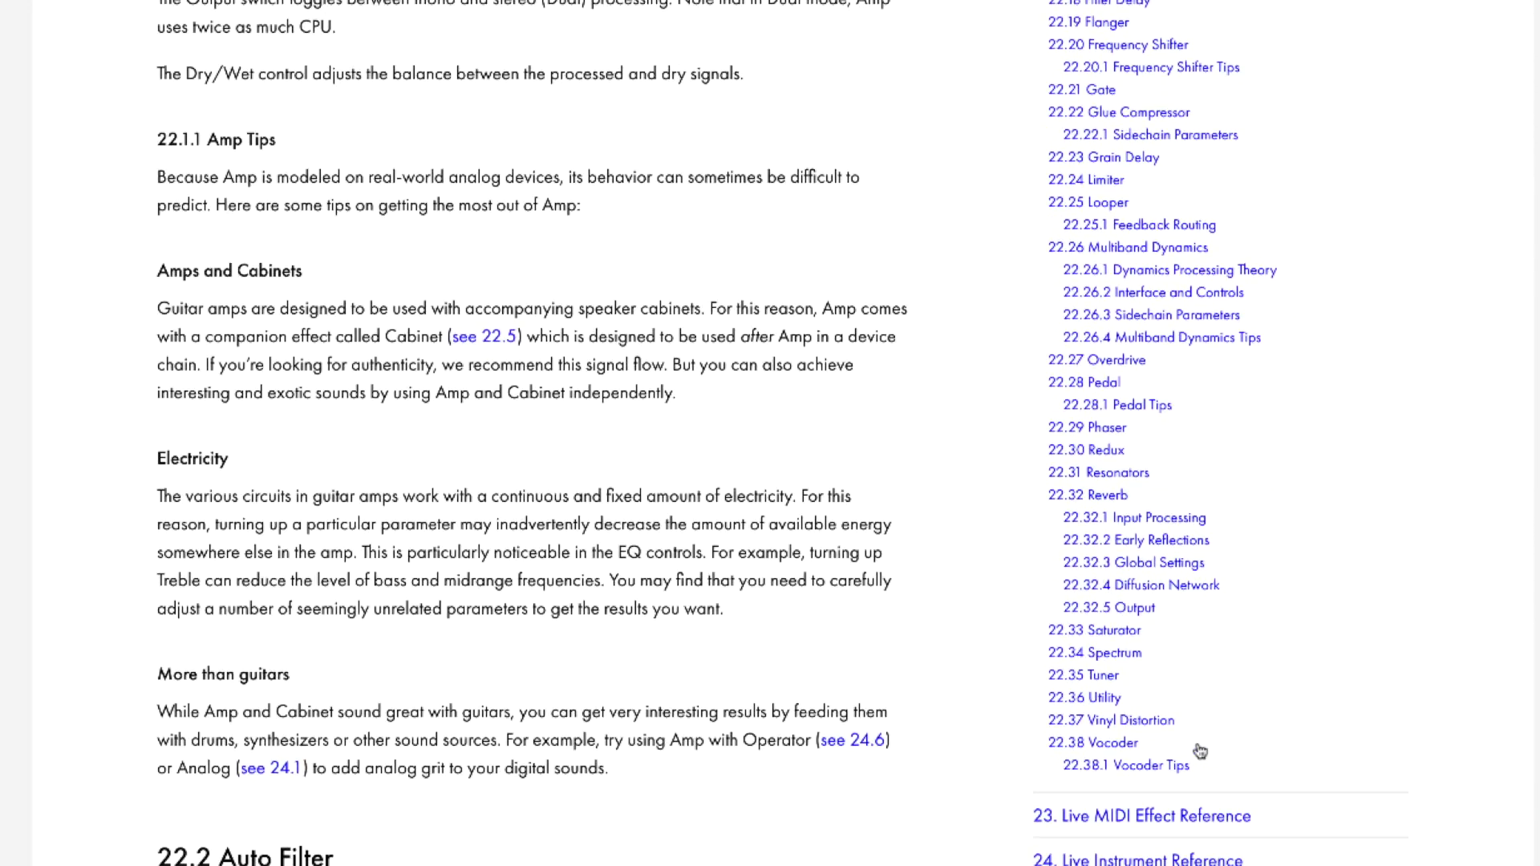
click(1109, 745)
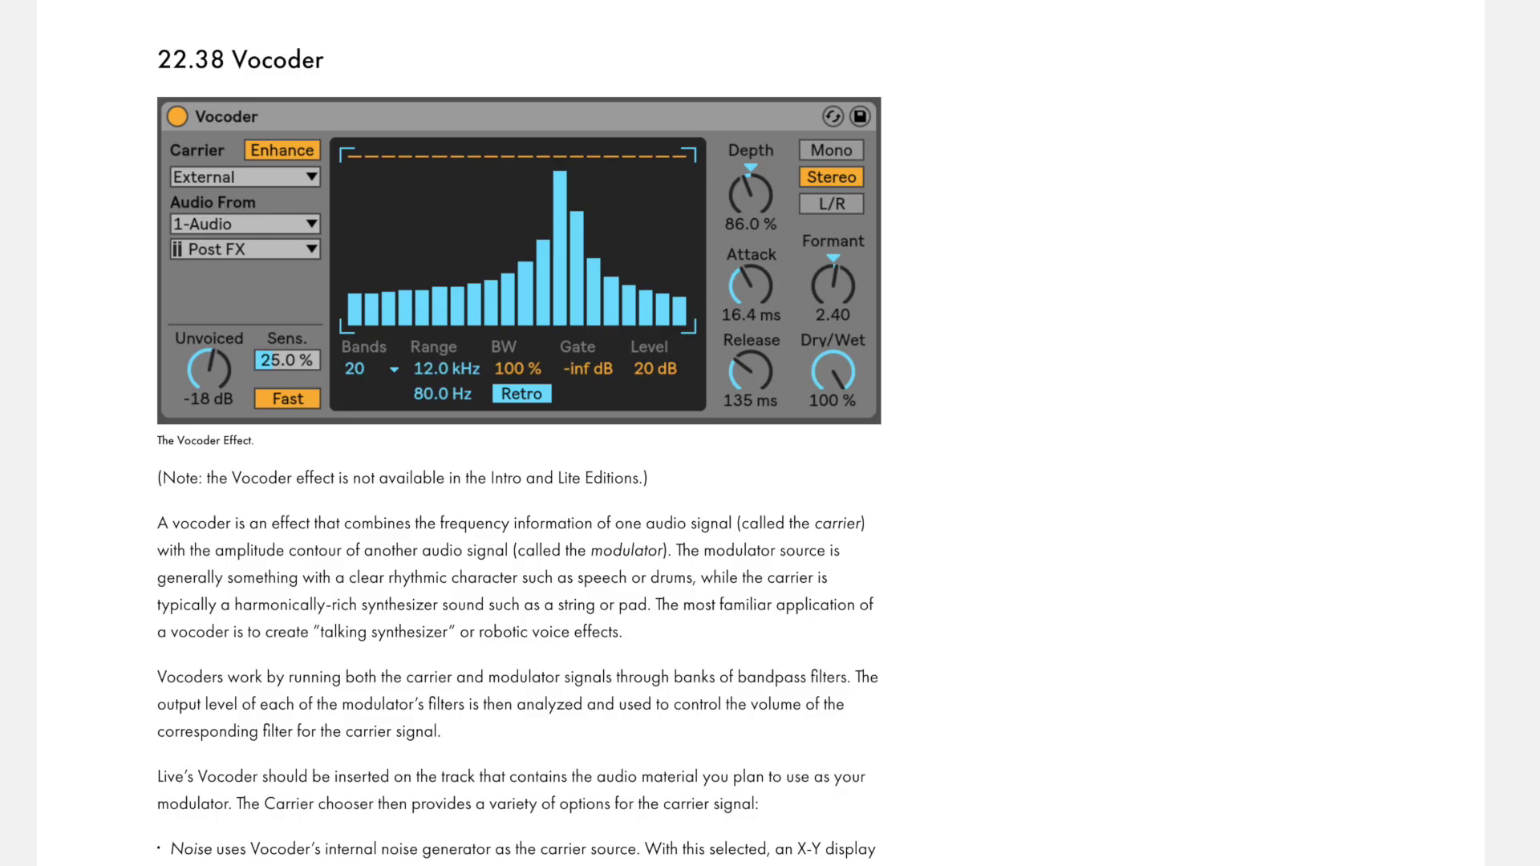
scroll(519, 439, down, 2)
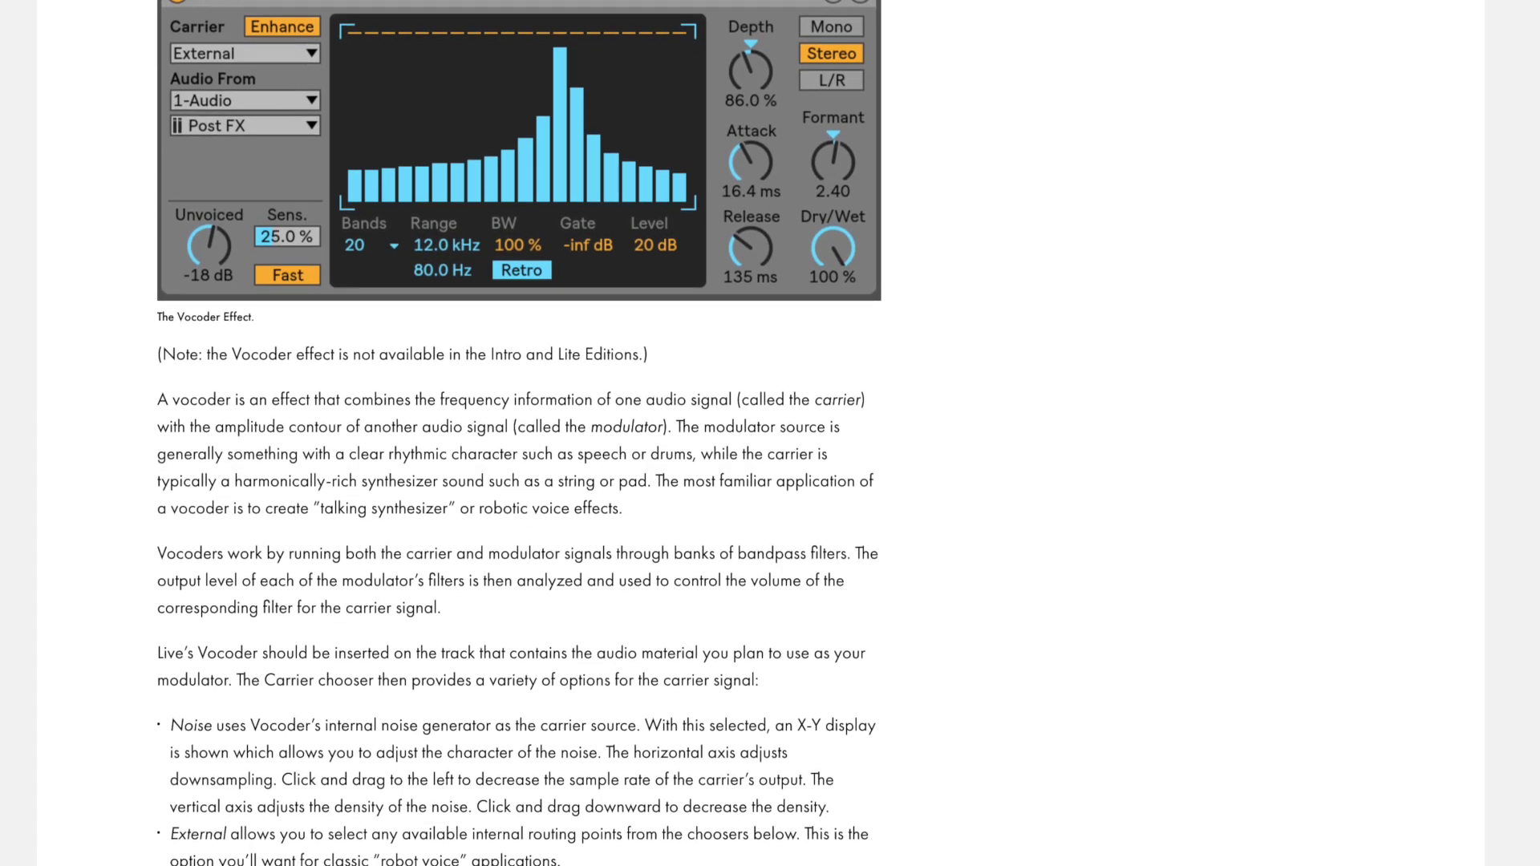
scroll(520, 438, down, 3)
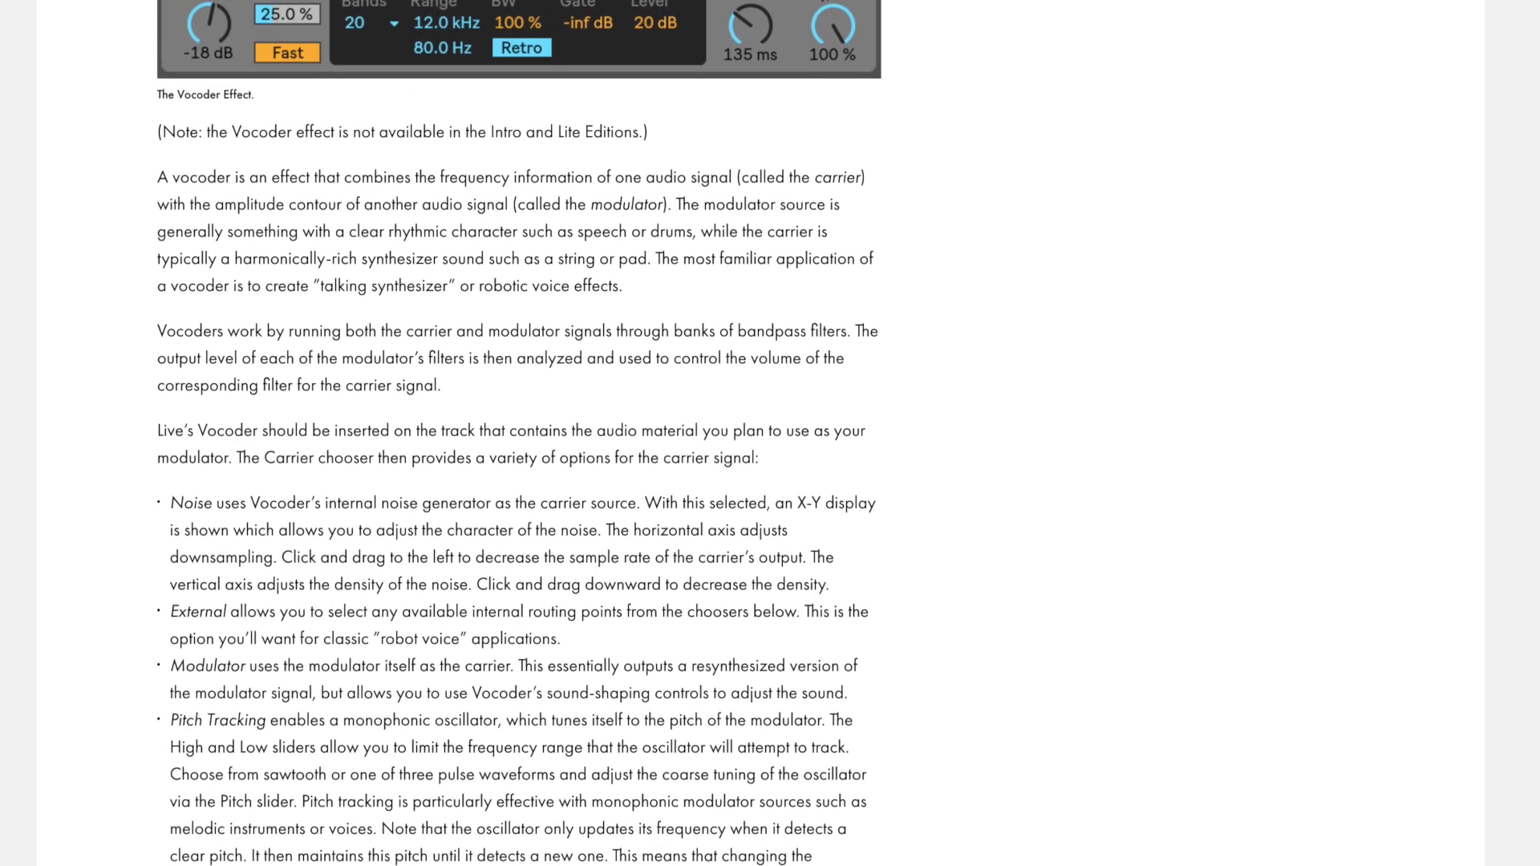
scroll(520, 439, down, 3)
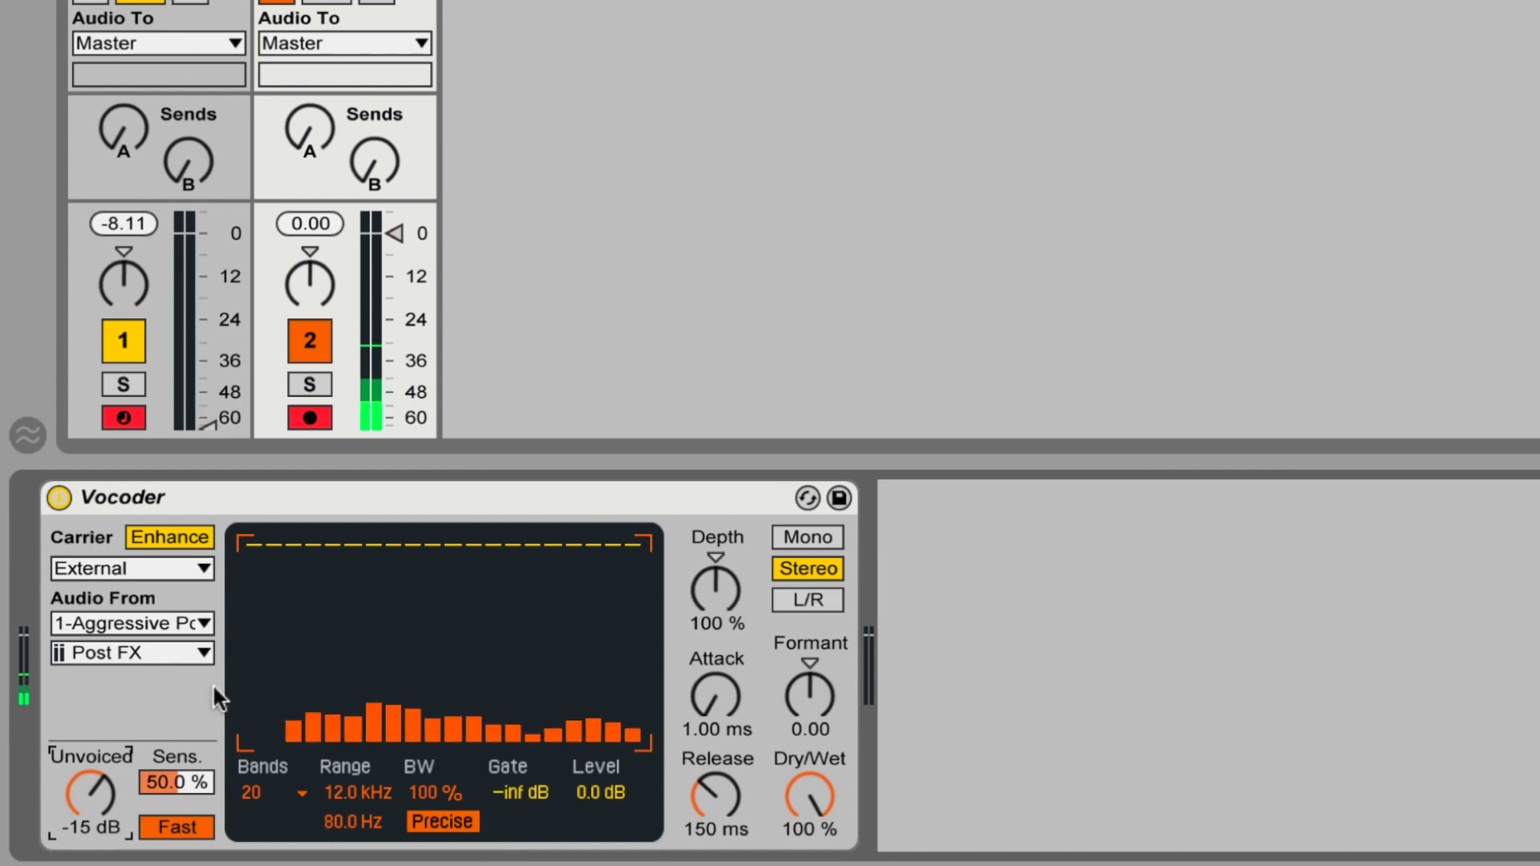
Try the Vocoder with 8, 36 and 12 bands, and return the band count to 20.
click(257, 787)
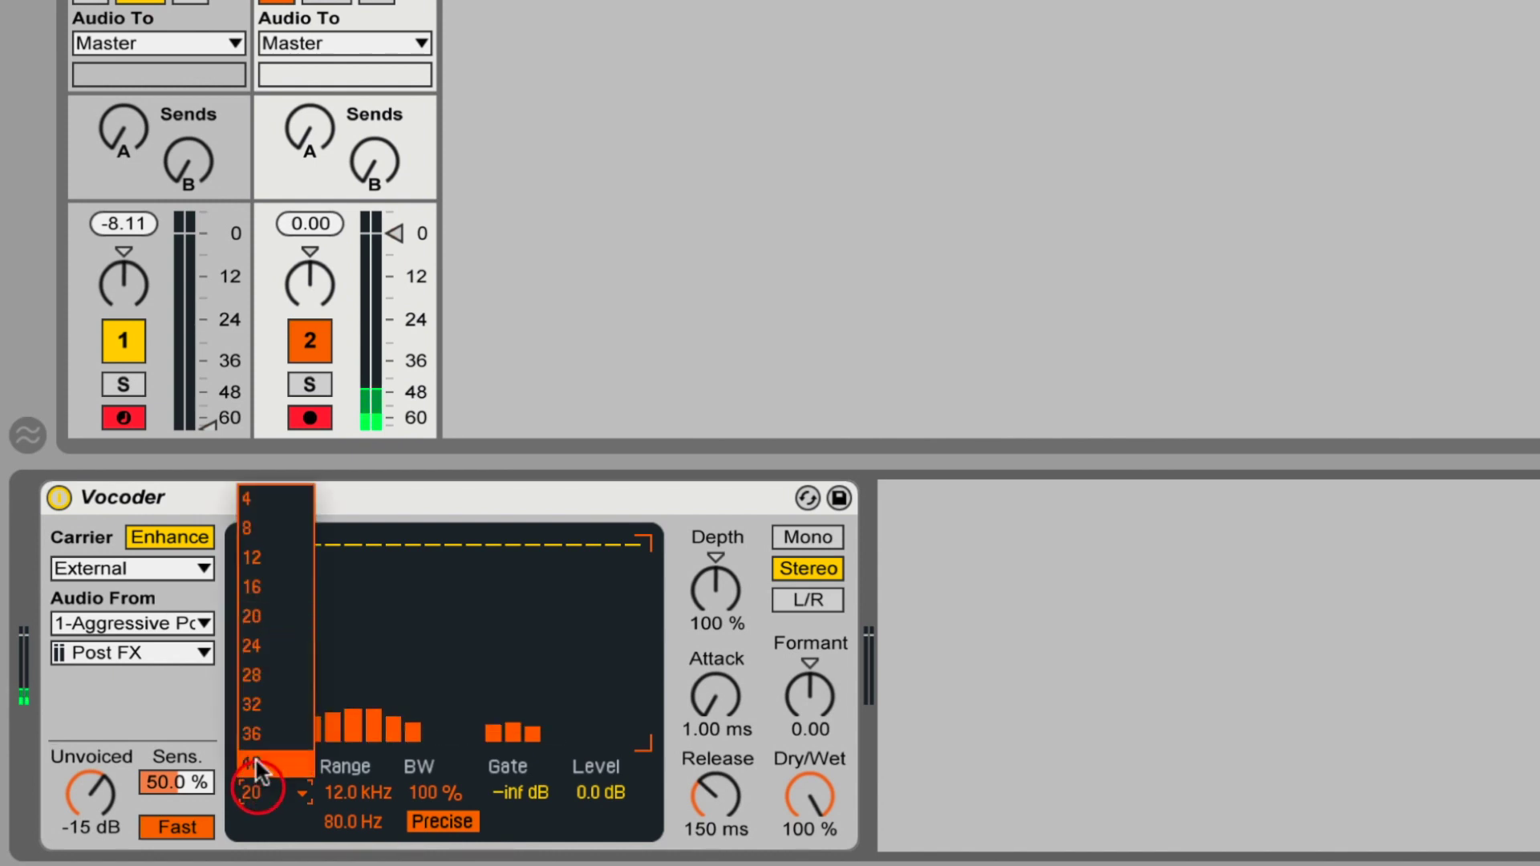
click(267, 533)
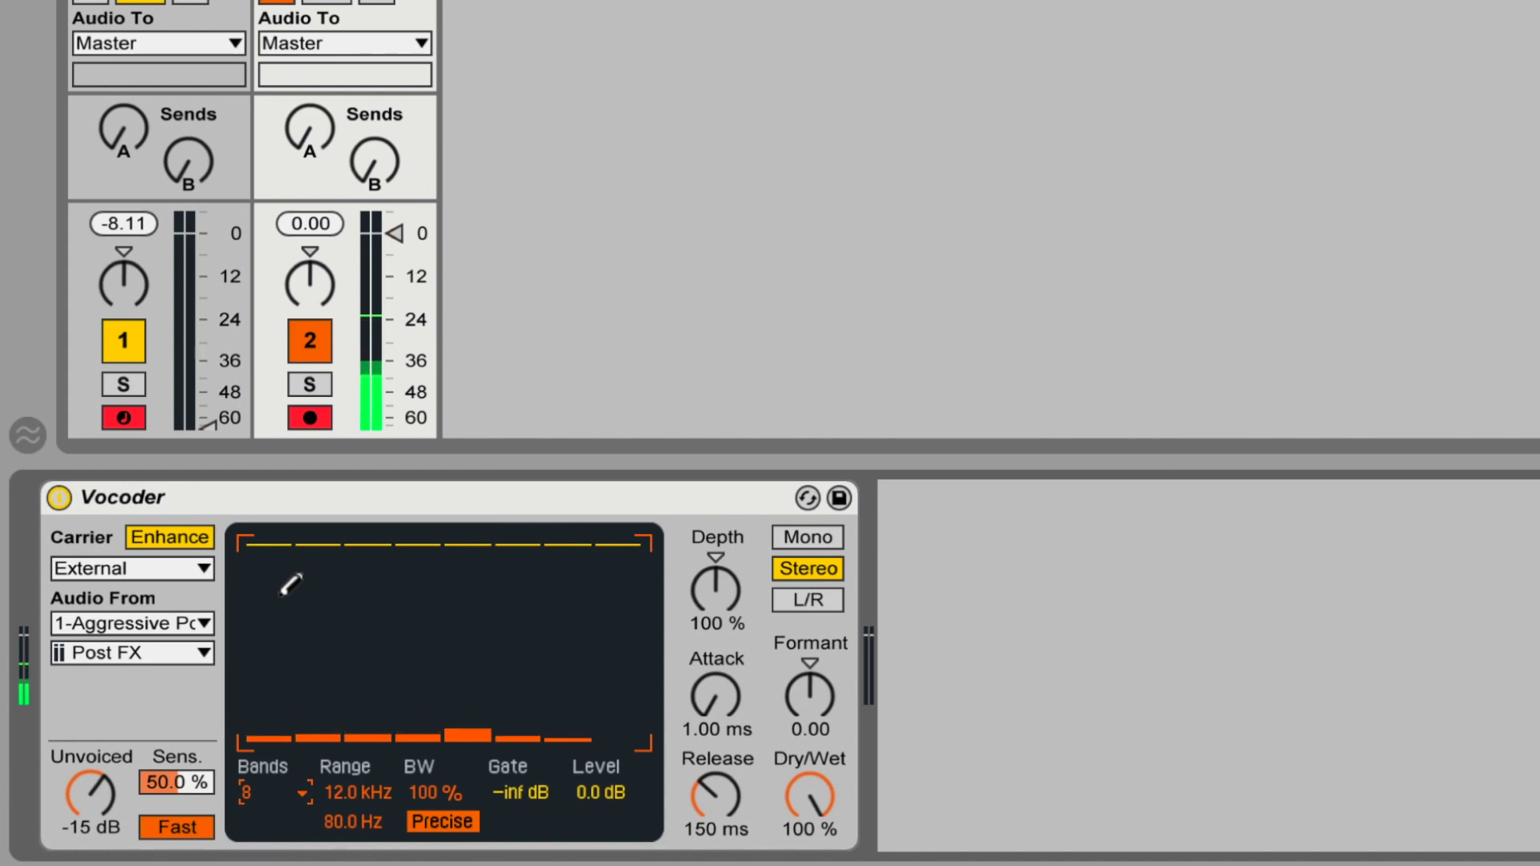
click(258, 790)
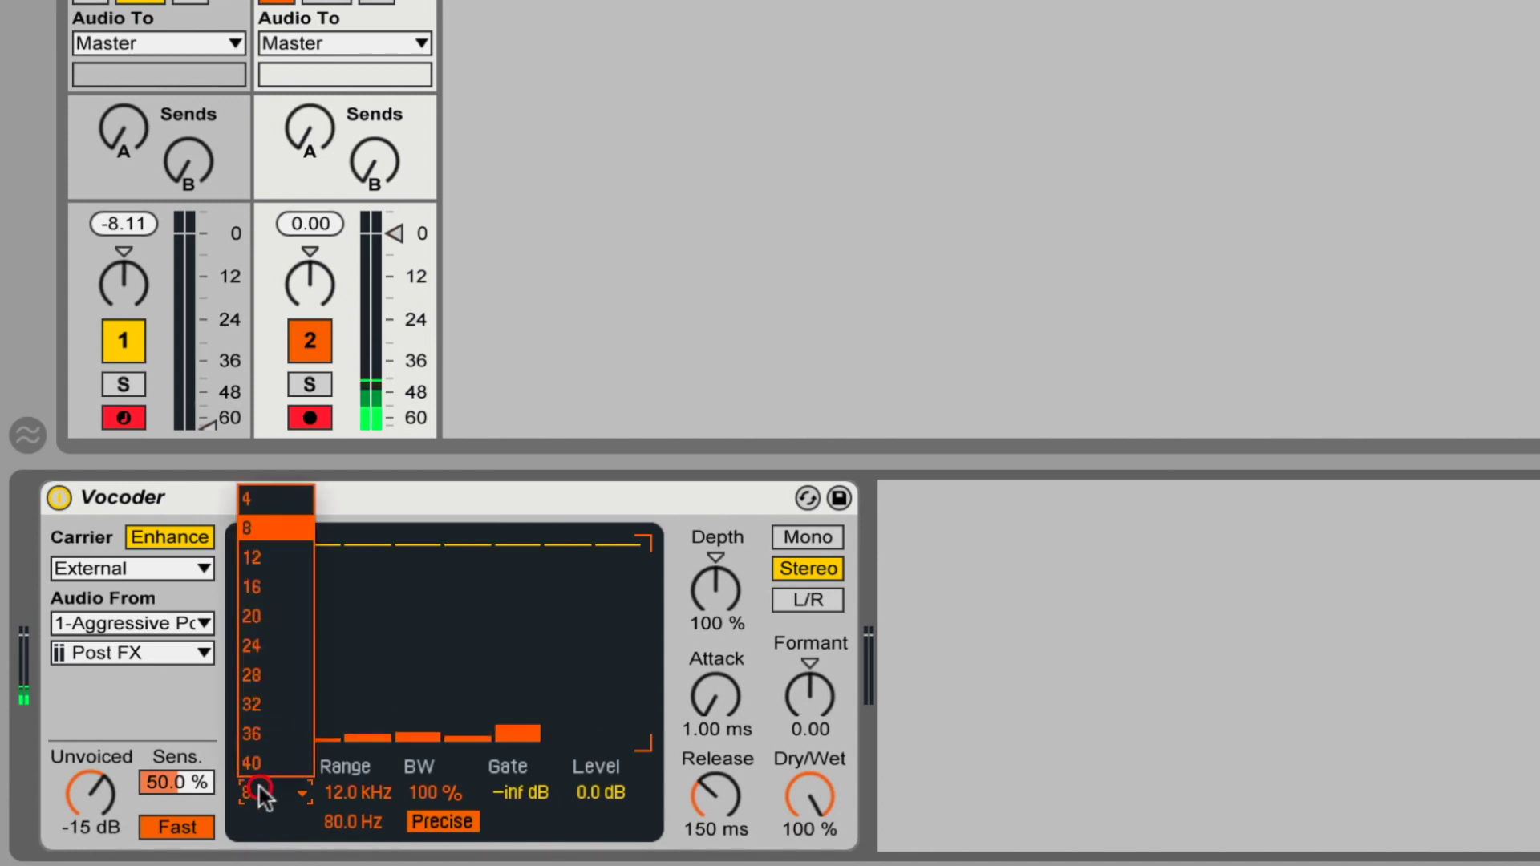
click(281, 731)
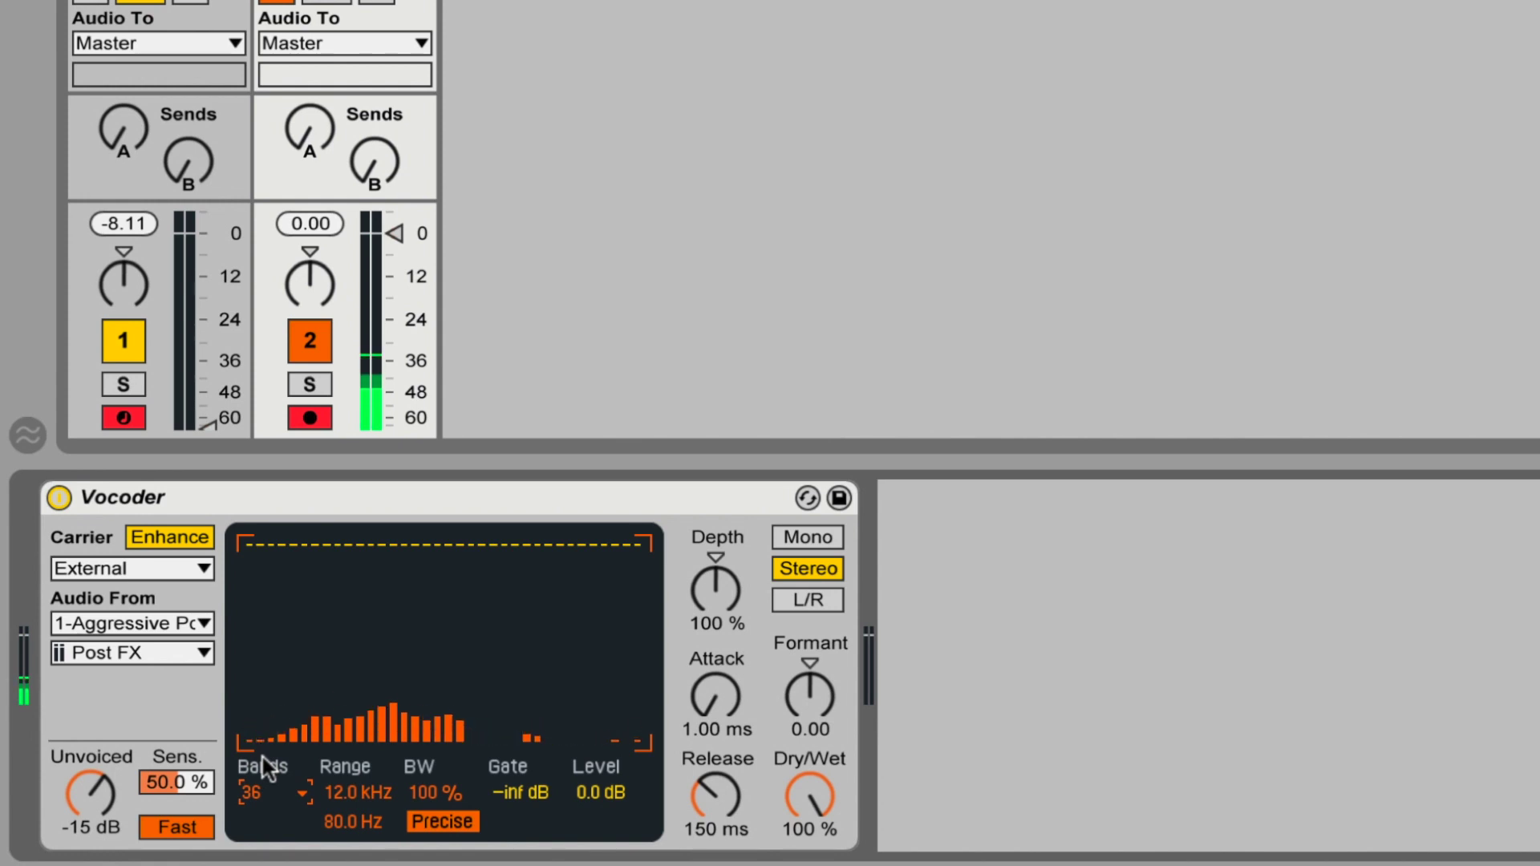
click(267, 795)
click(273, 558)
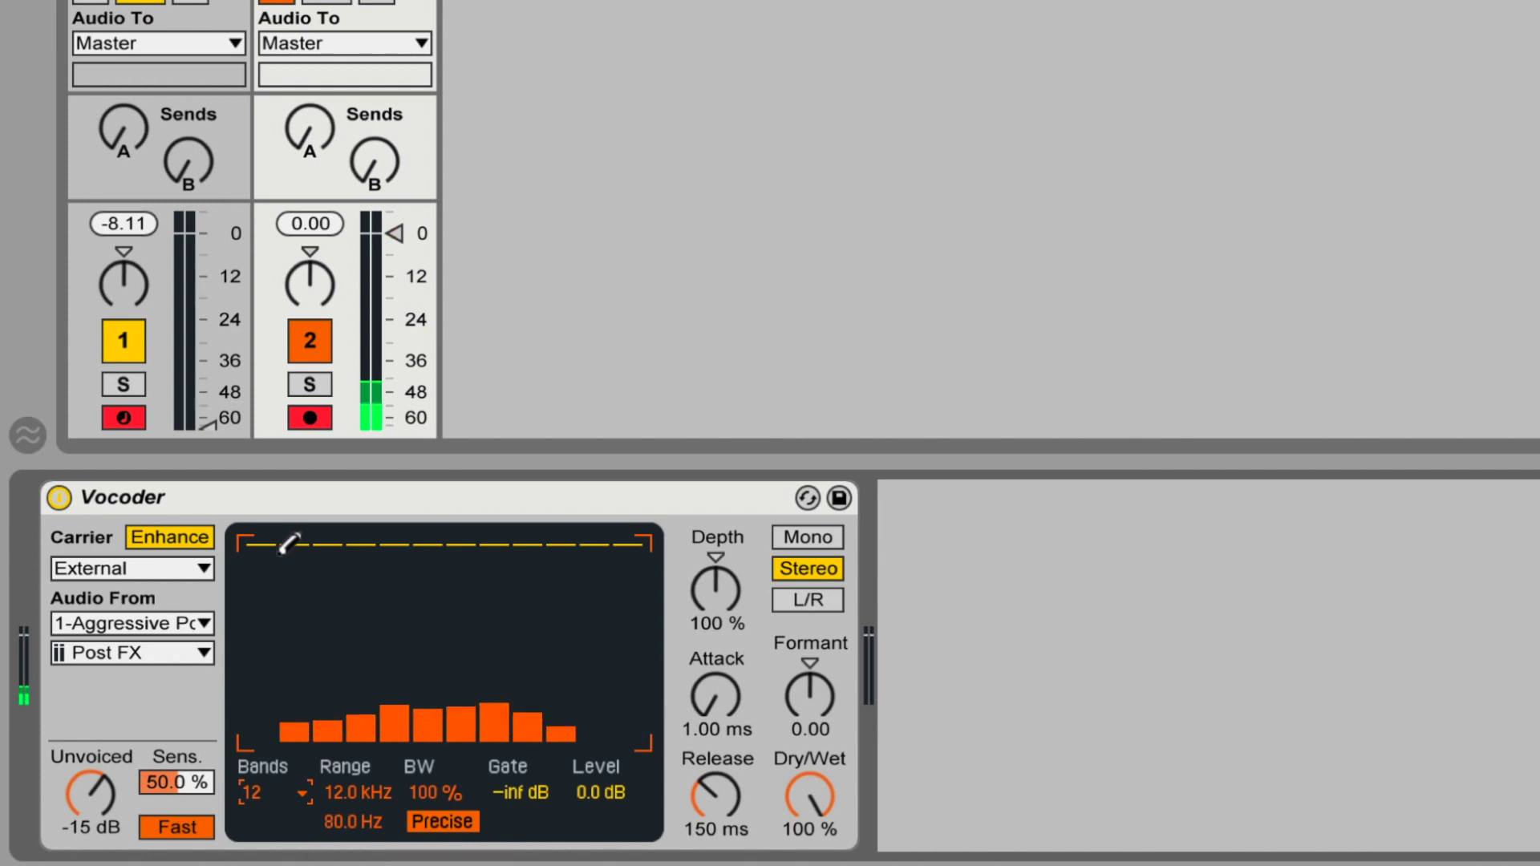
click(253, 792)
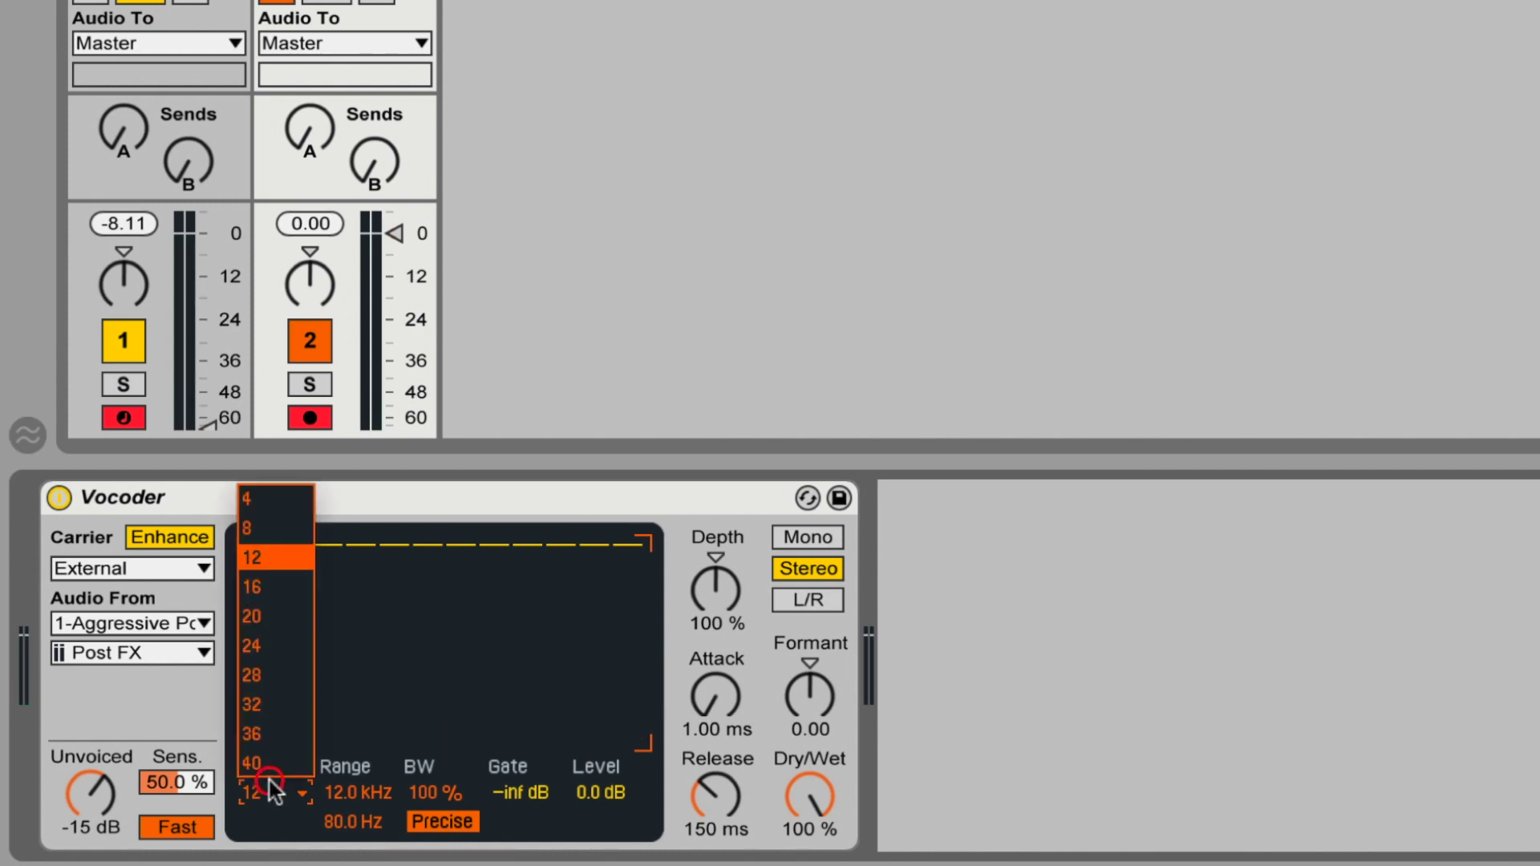
click(250, 612)
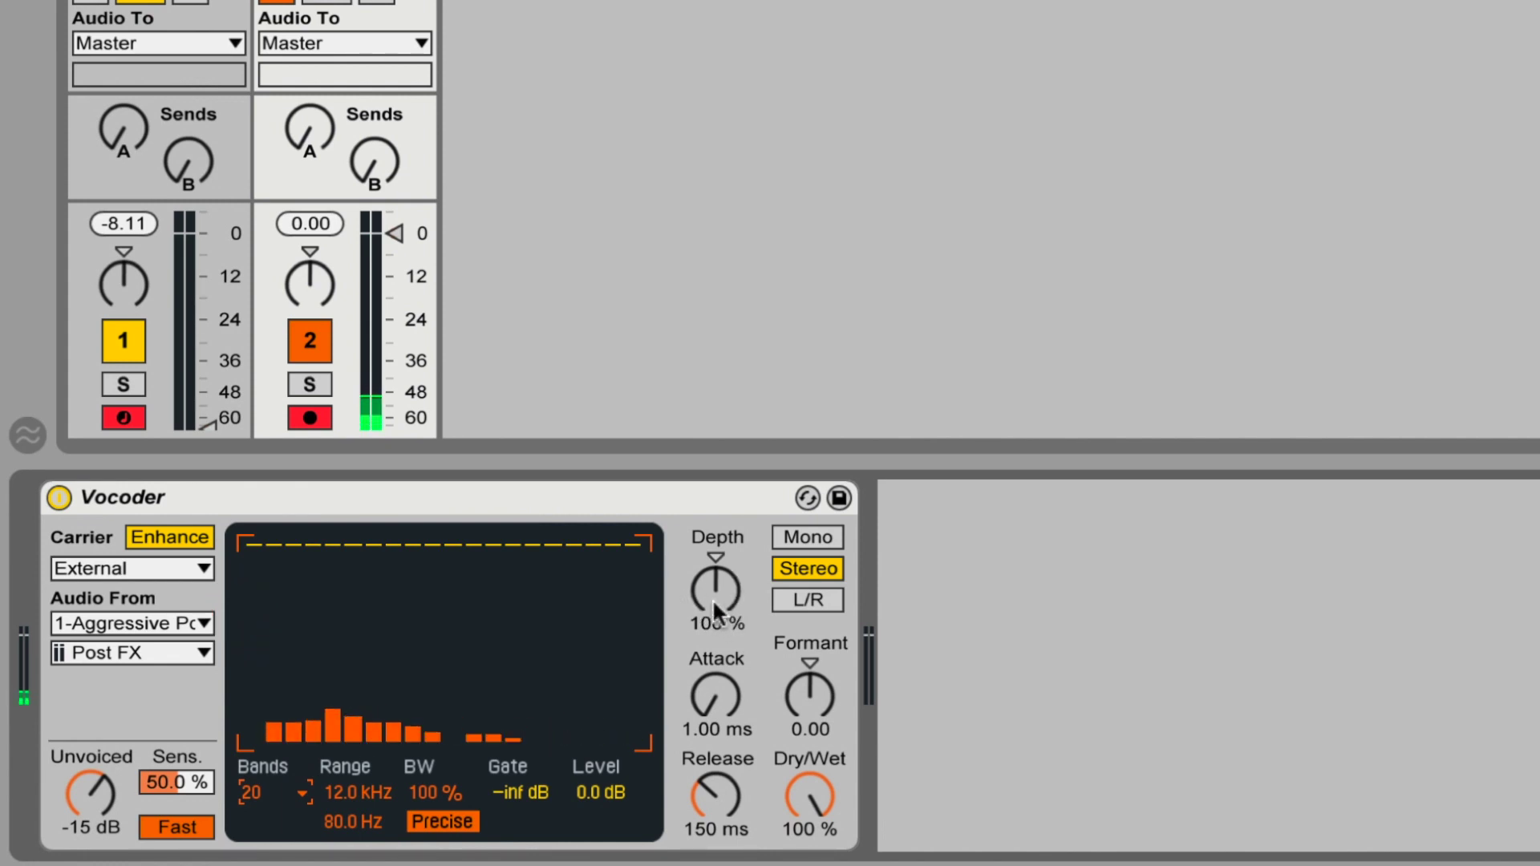
Try the Vocoder's Attack, Release and Dry/Wet controls, ending at 1.00 ms, 150 ms and 100 %.
drag(725, 694, 716, 706)
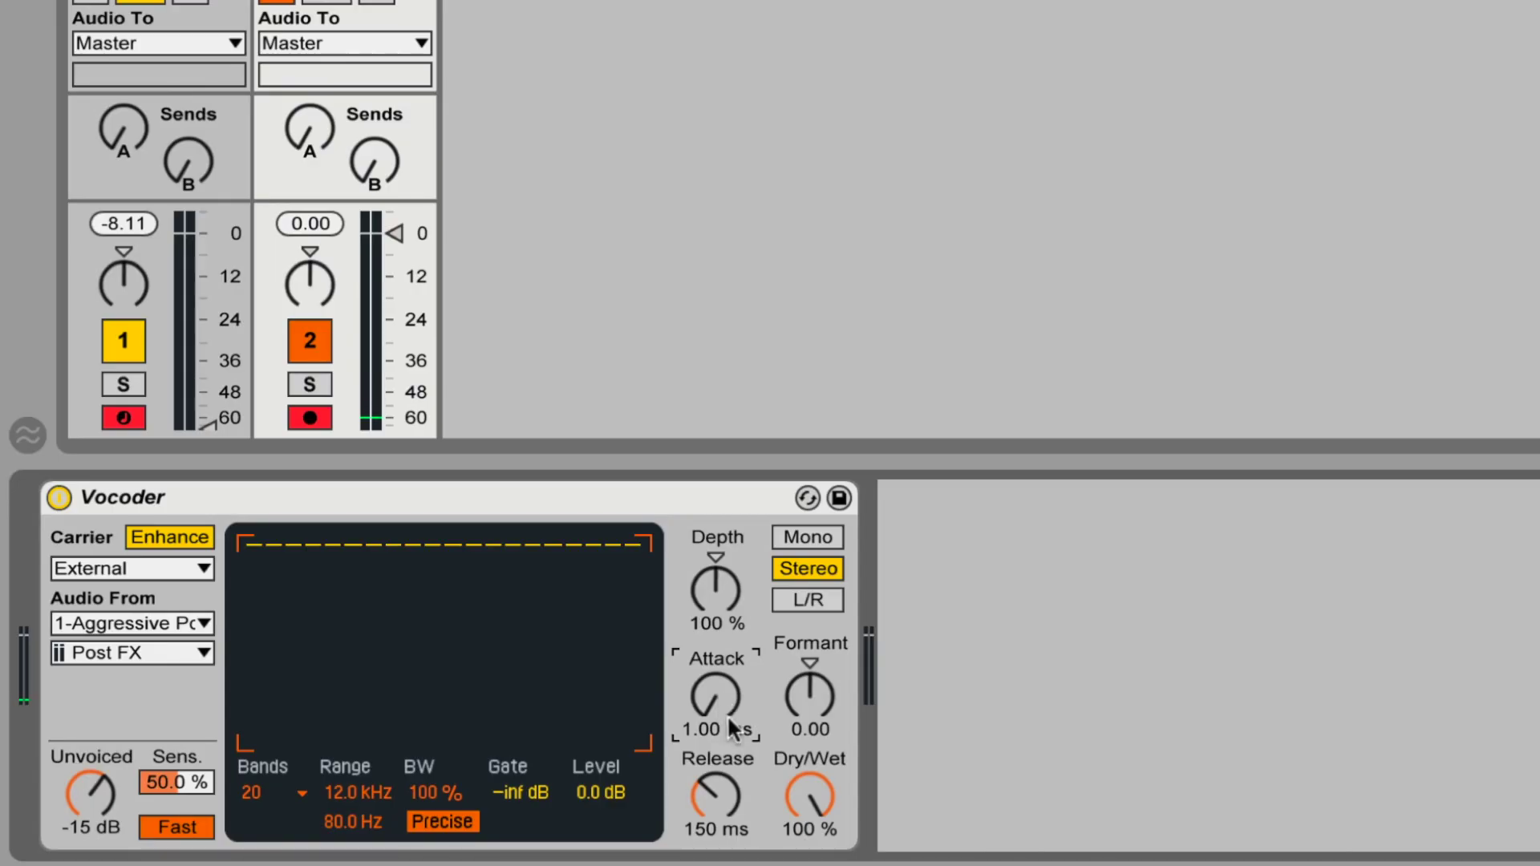
click(718, 788)
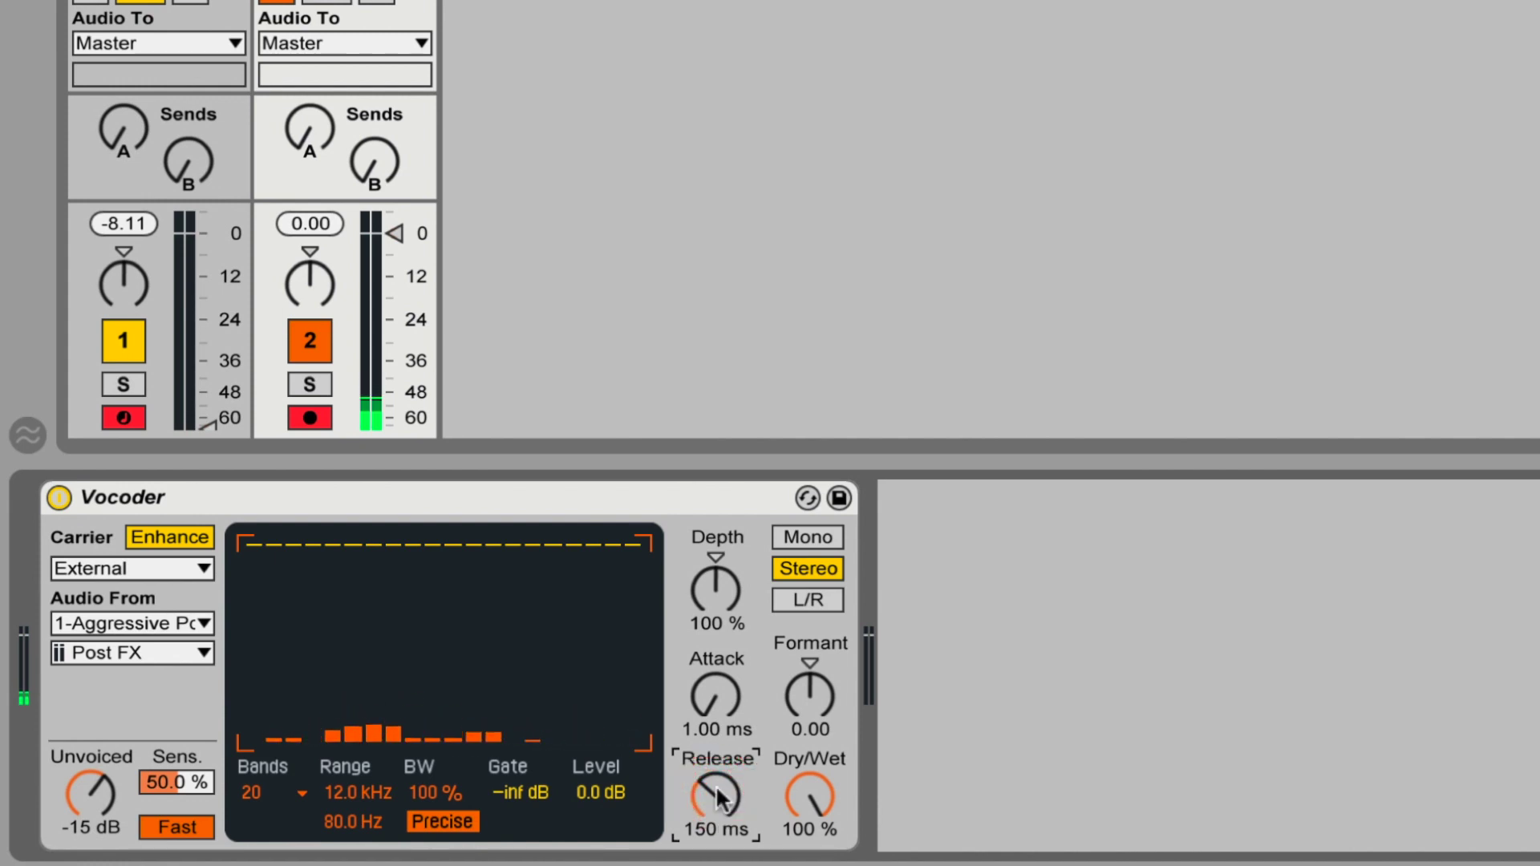
drag(810, 795, 811, 834)
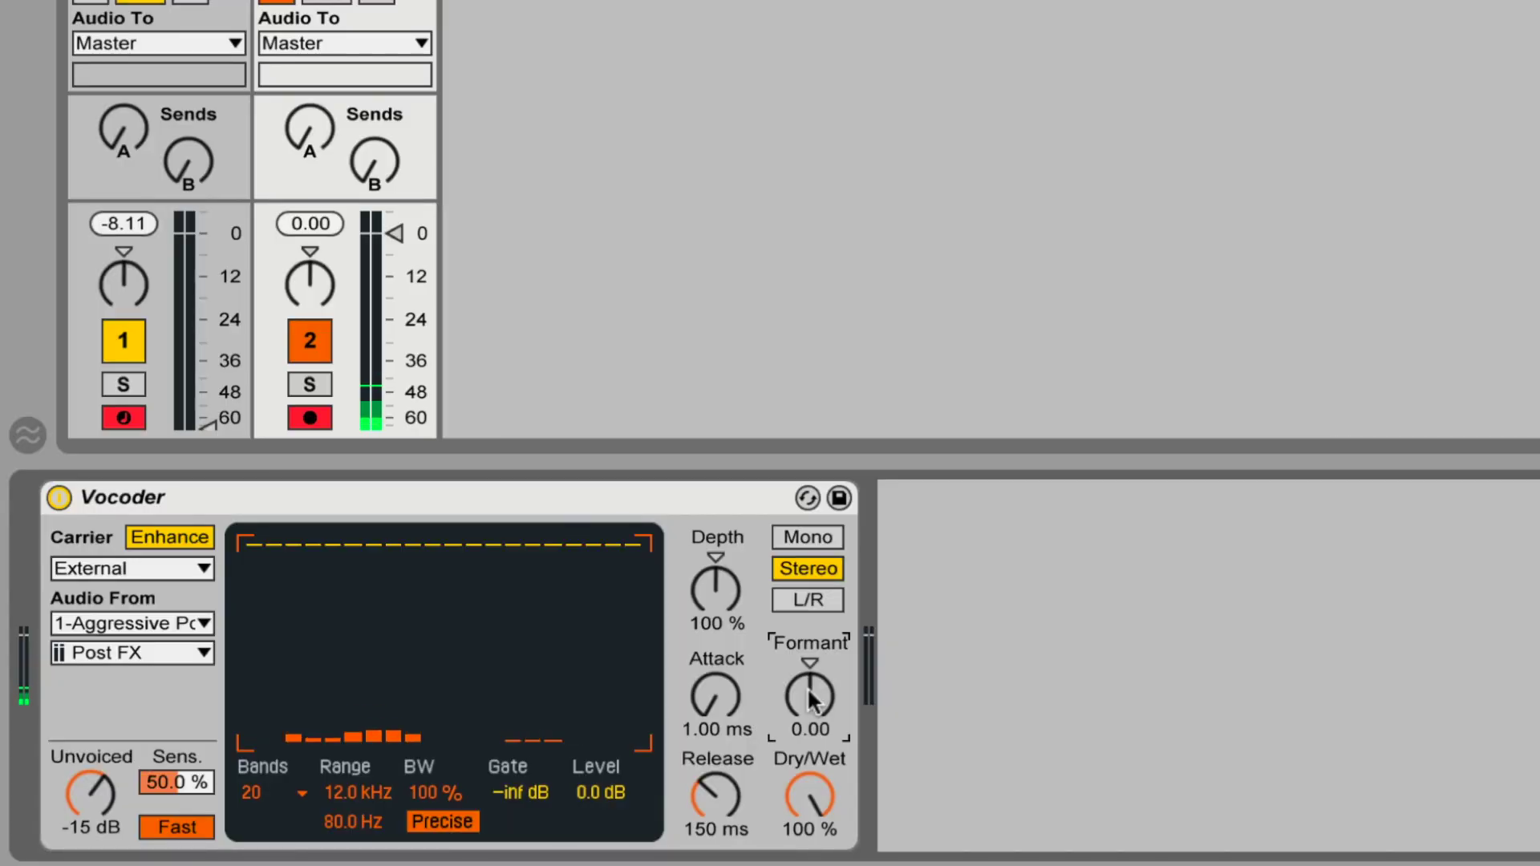
Try lower Vocoder Formant values of about -9.20, -10.2 and -29.0, and reset Formant to 0.00.
drag(807, 686, 807, 722)
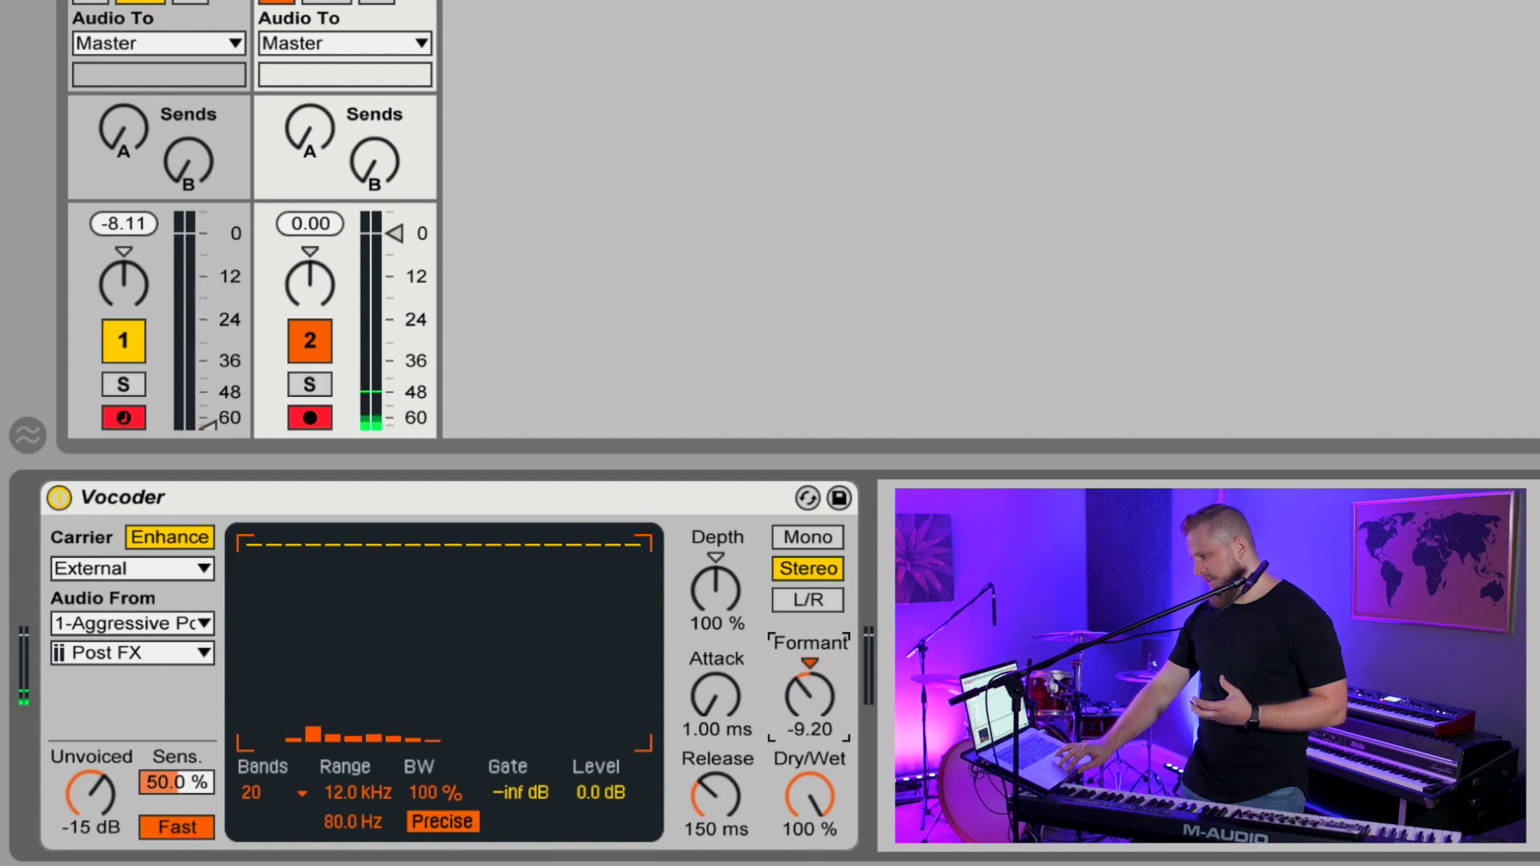
drag(813, 698, 813, 700)
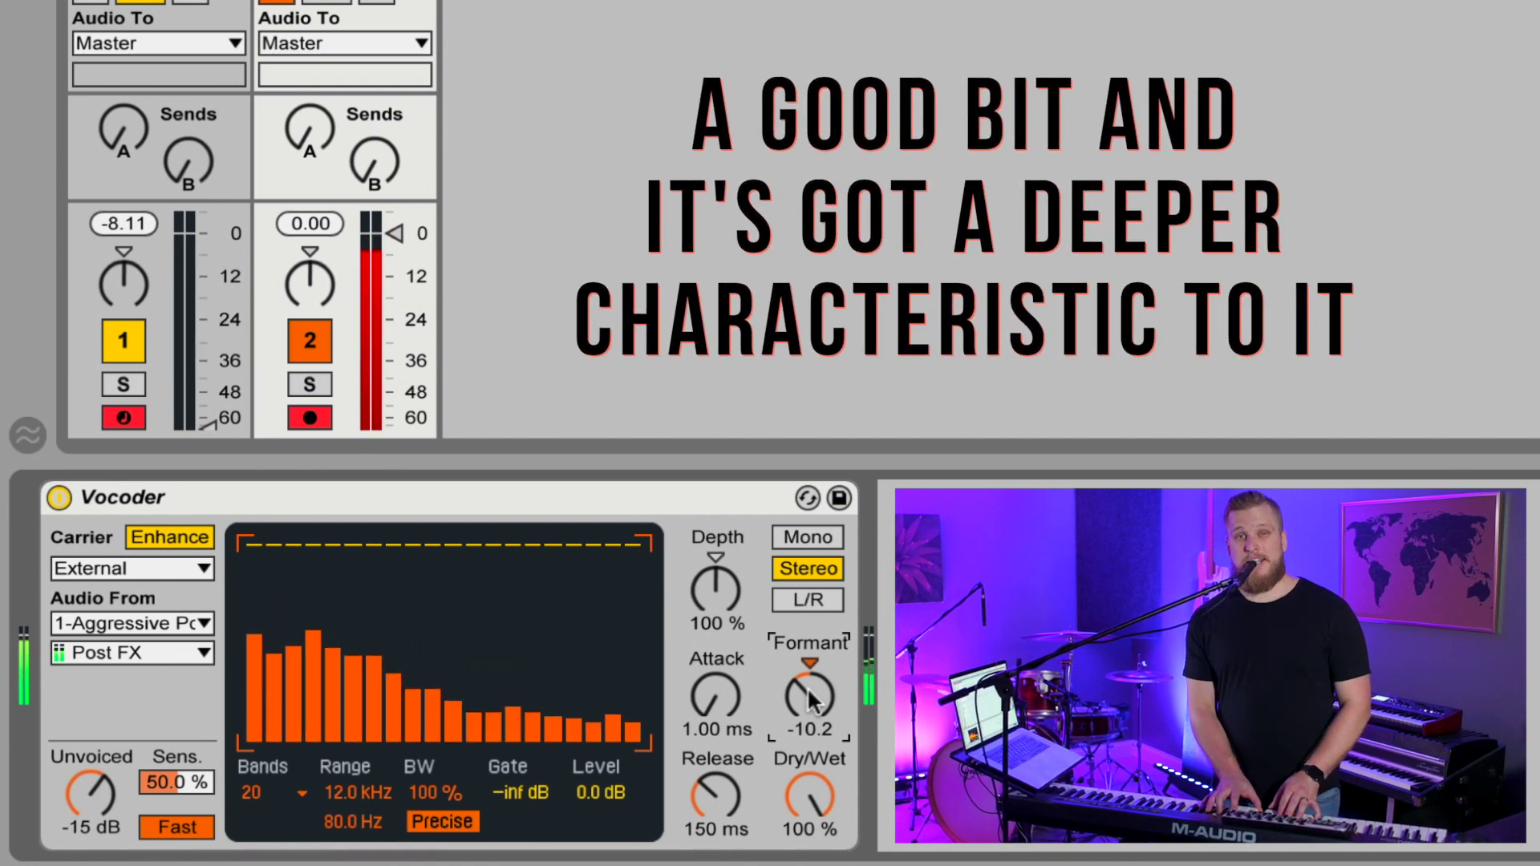
drag(812, 699, 811, 730)
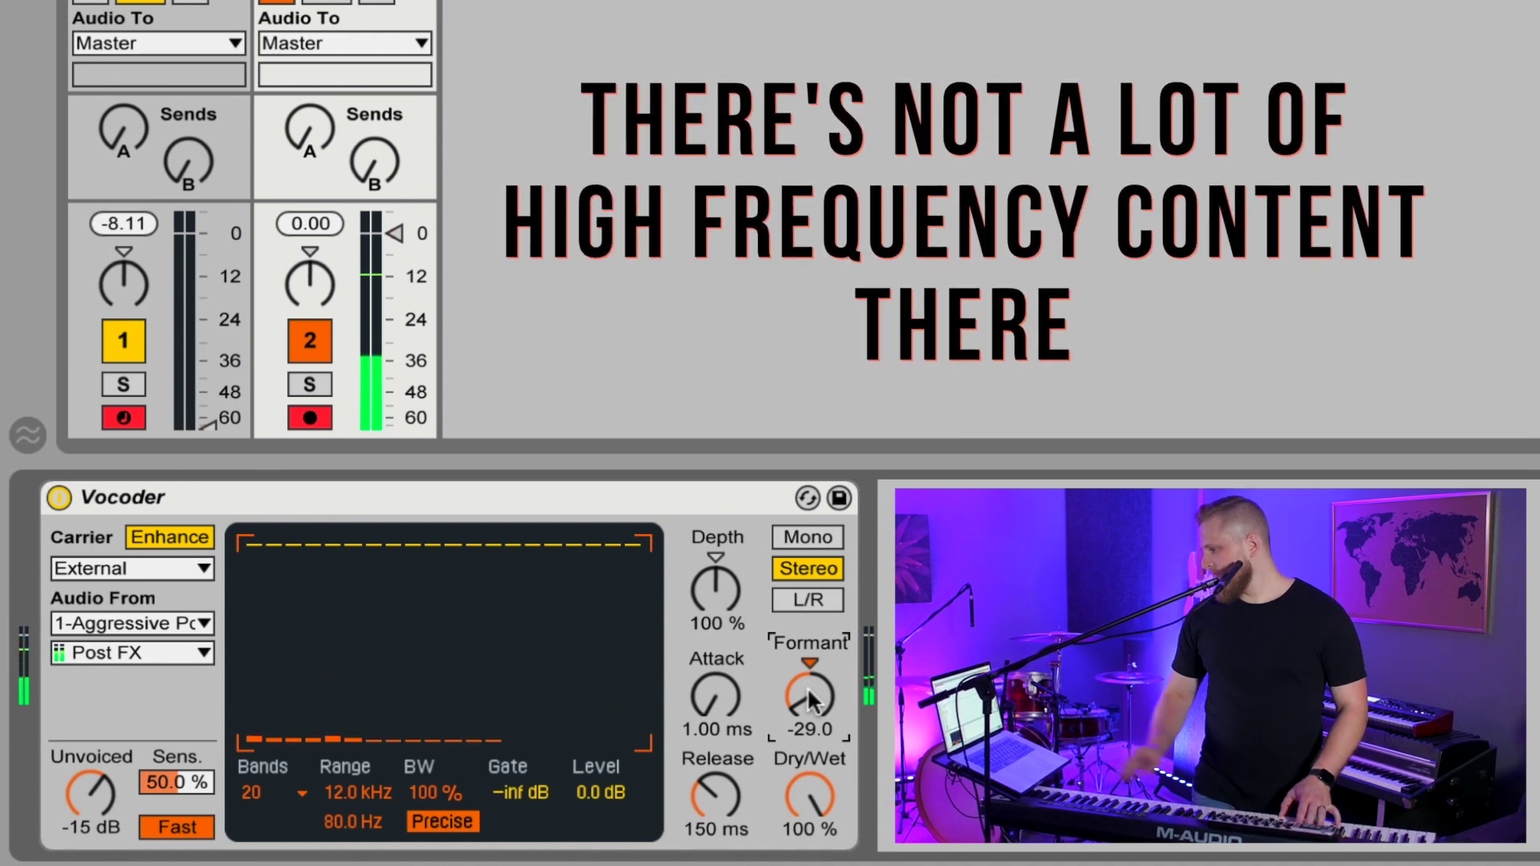
drag(807, 687, 807, 646)
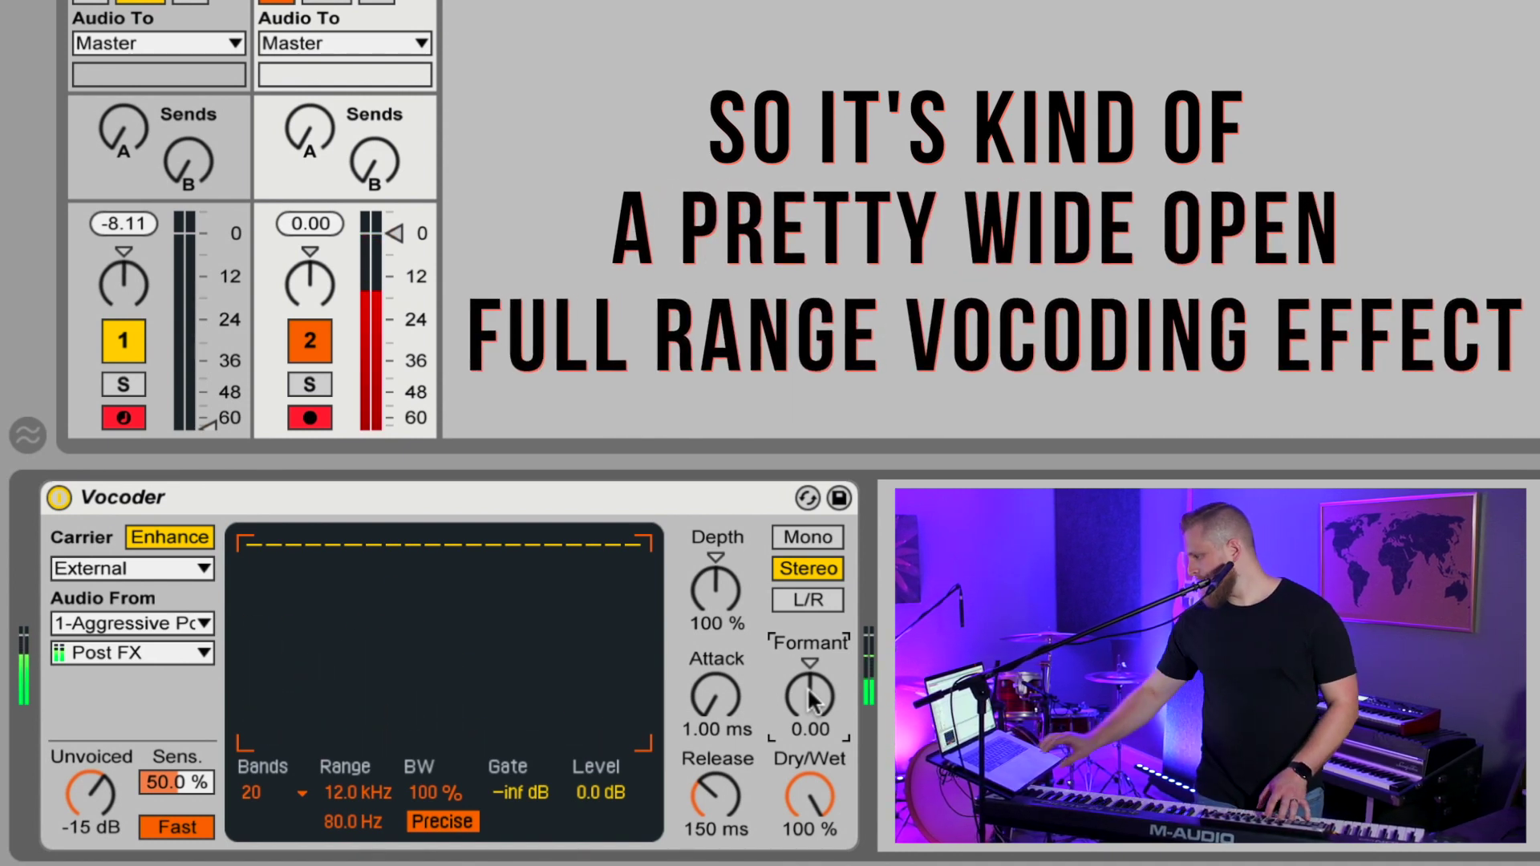
Raise the Vocoder's Formant to about 12.8 and 26.2 for comparison, and bring it down to 0.80.
mouse_move(811, 698)
mouse_down()
mouse_move(811, 674)
mouse_move(807, 687)
mouse_up()
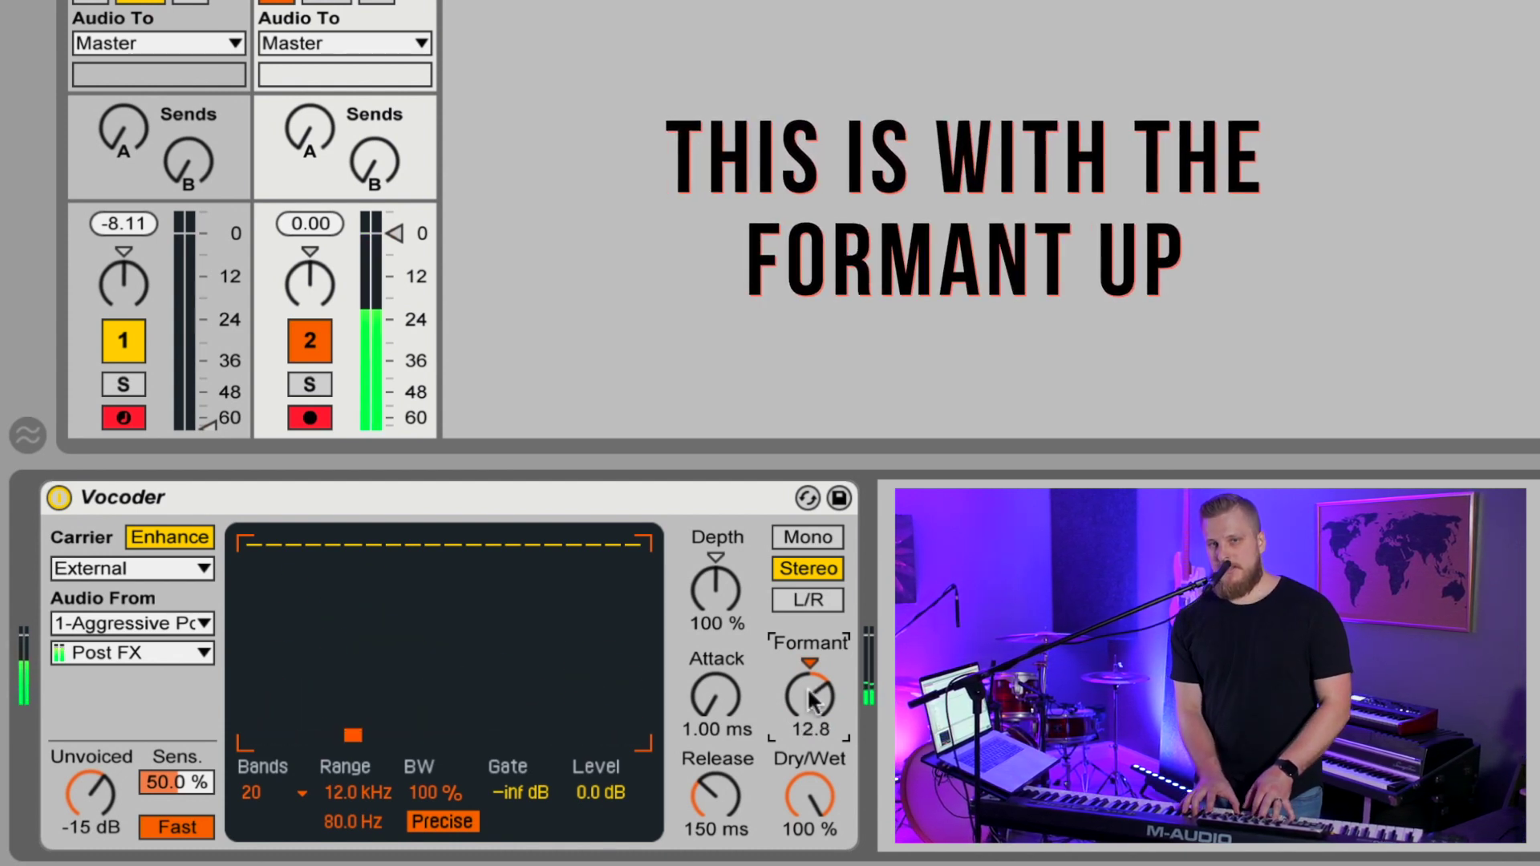
drag(807, 687, 807, 661)
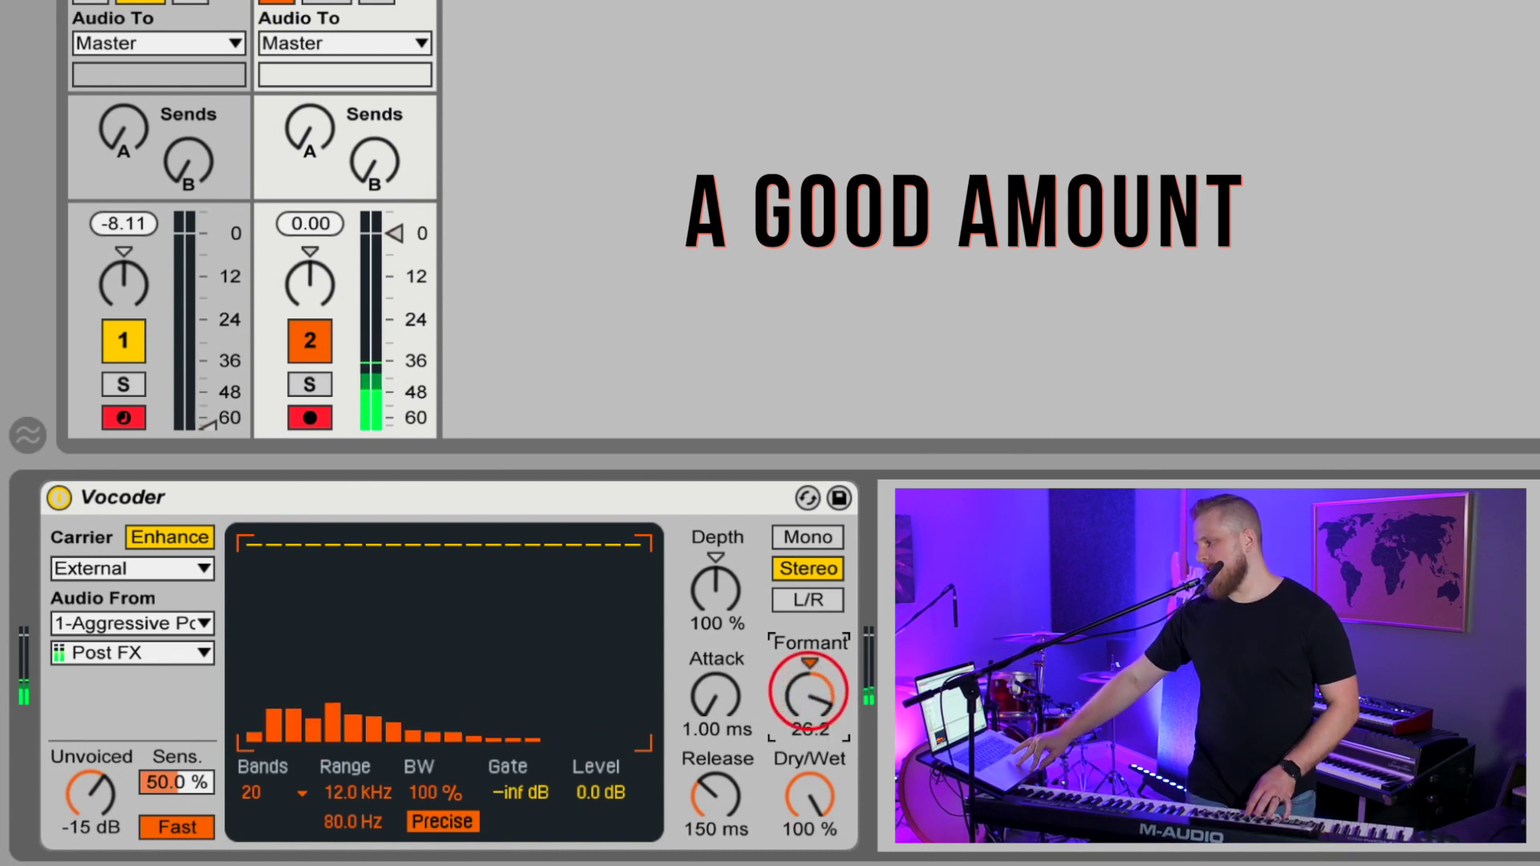
click(807, 686)
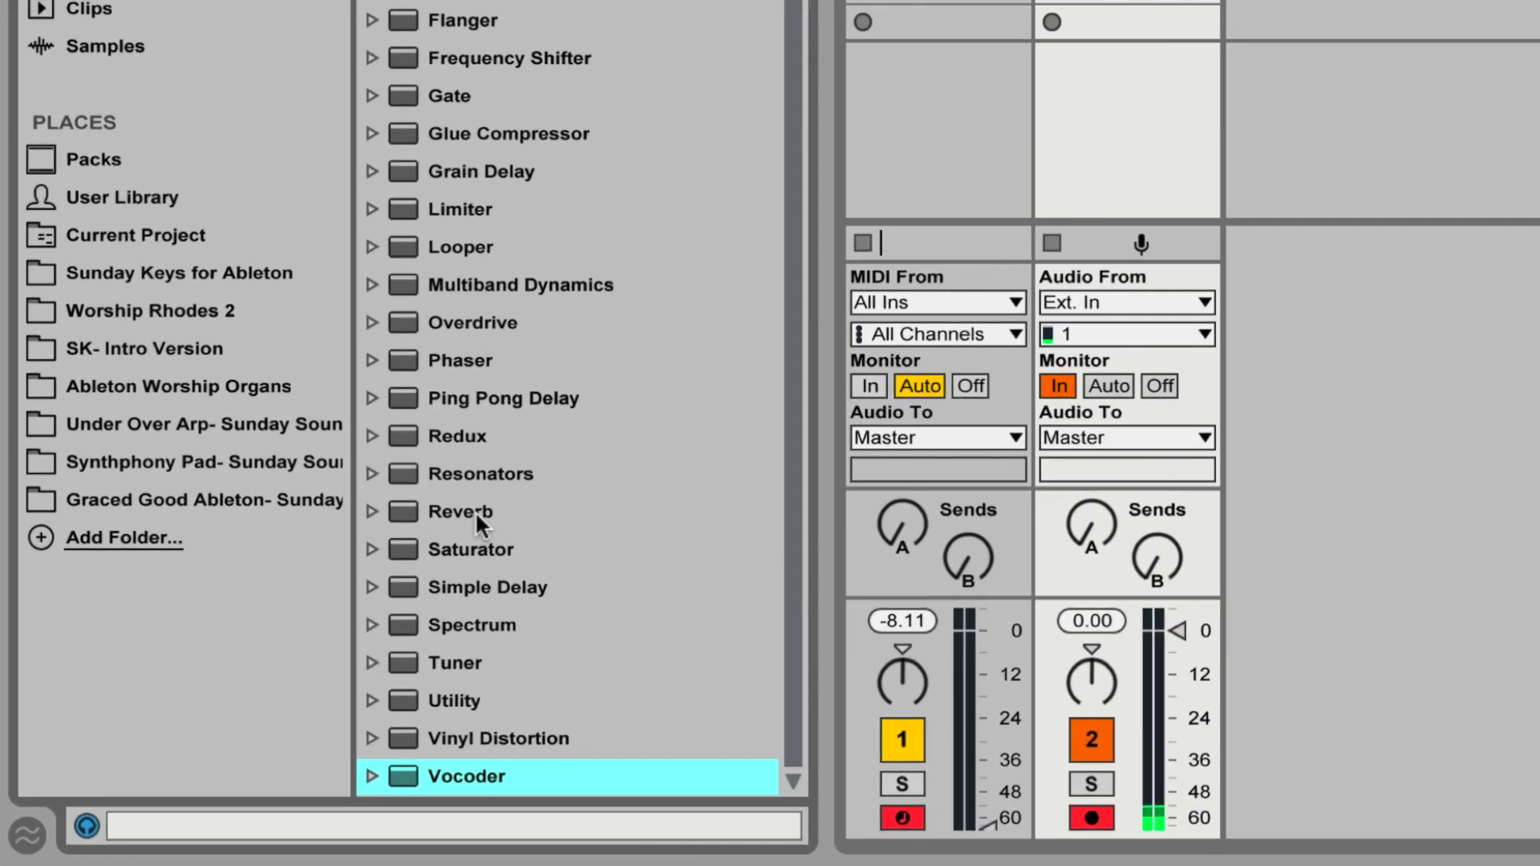
Add Reverb after the Vocoder on the Audio track, with a decay time of about 4.34 s and Mid quality.
drag(317, 451, 376, 538)
drag(594, 685, 893, 865)
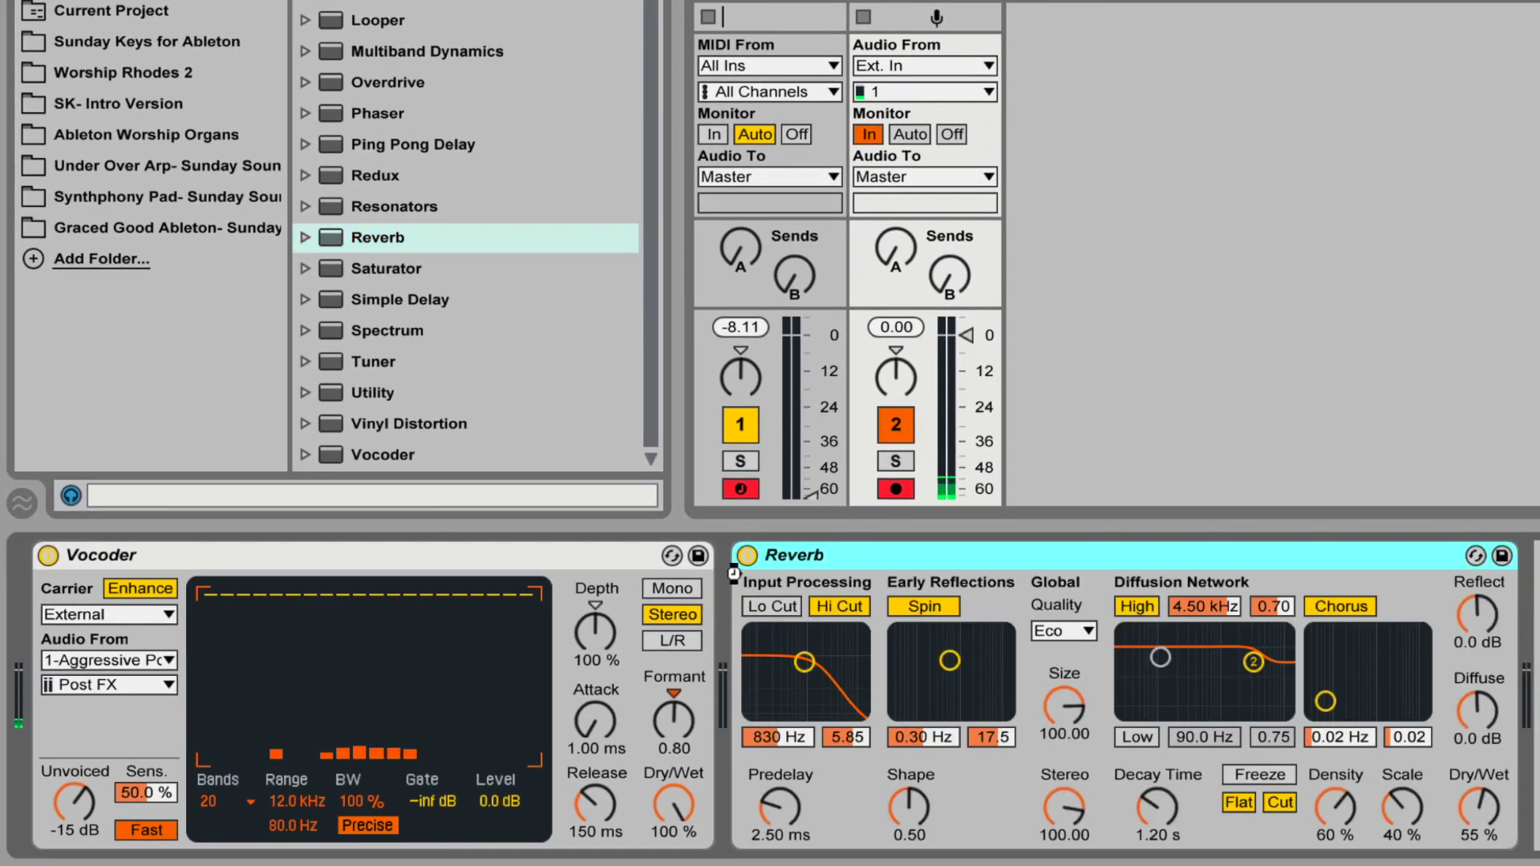
click(1479, 810)
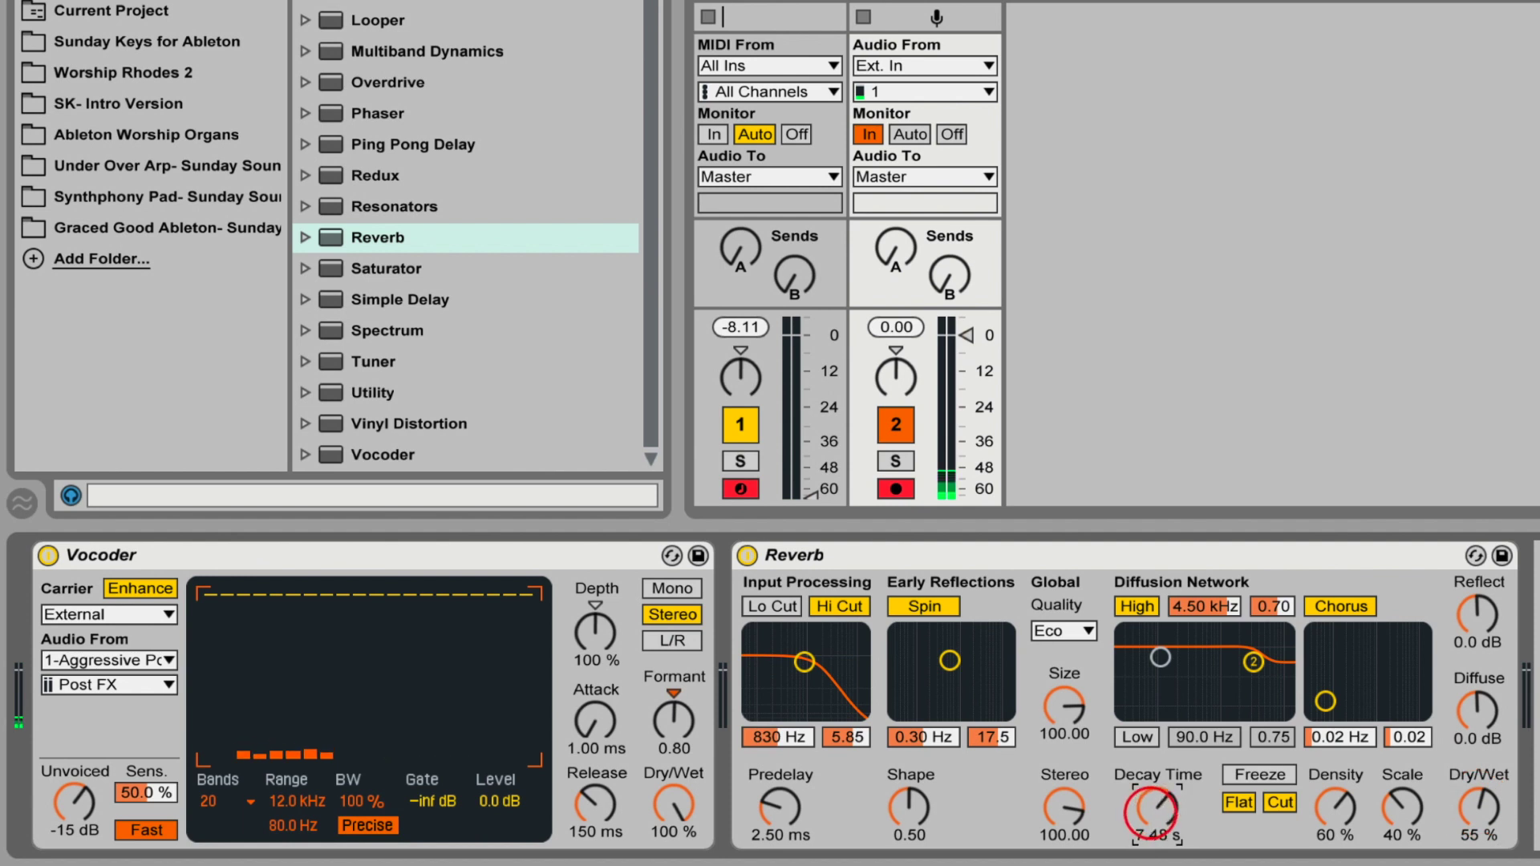
click(1060, 632)
click(1070, 679)
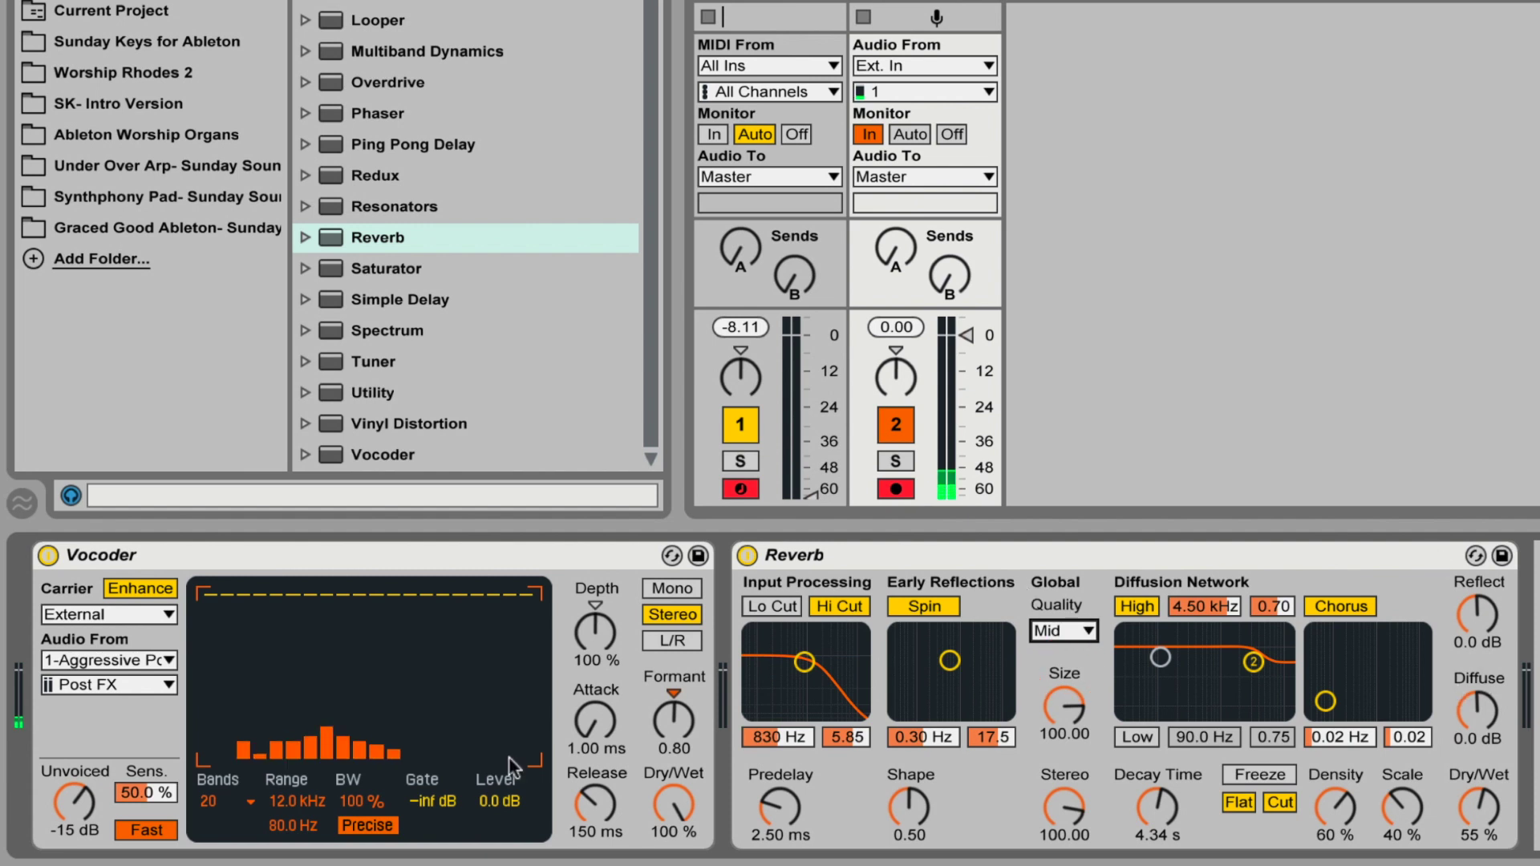
Bypass the Reverb to compare the dry vocoder sound, and switch it back on.
click(747, 556)
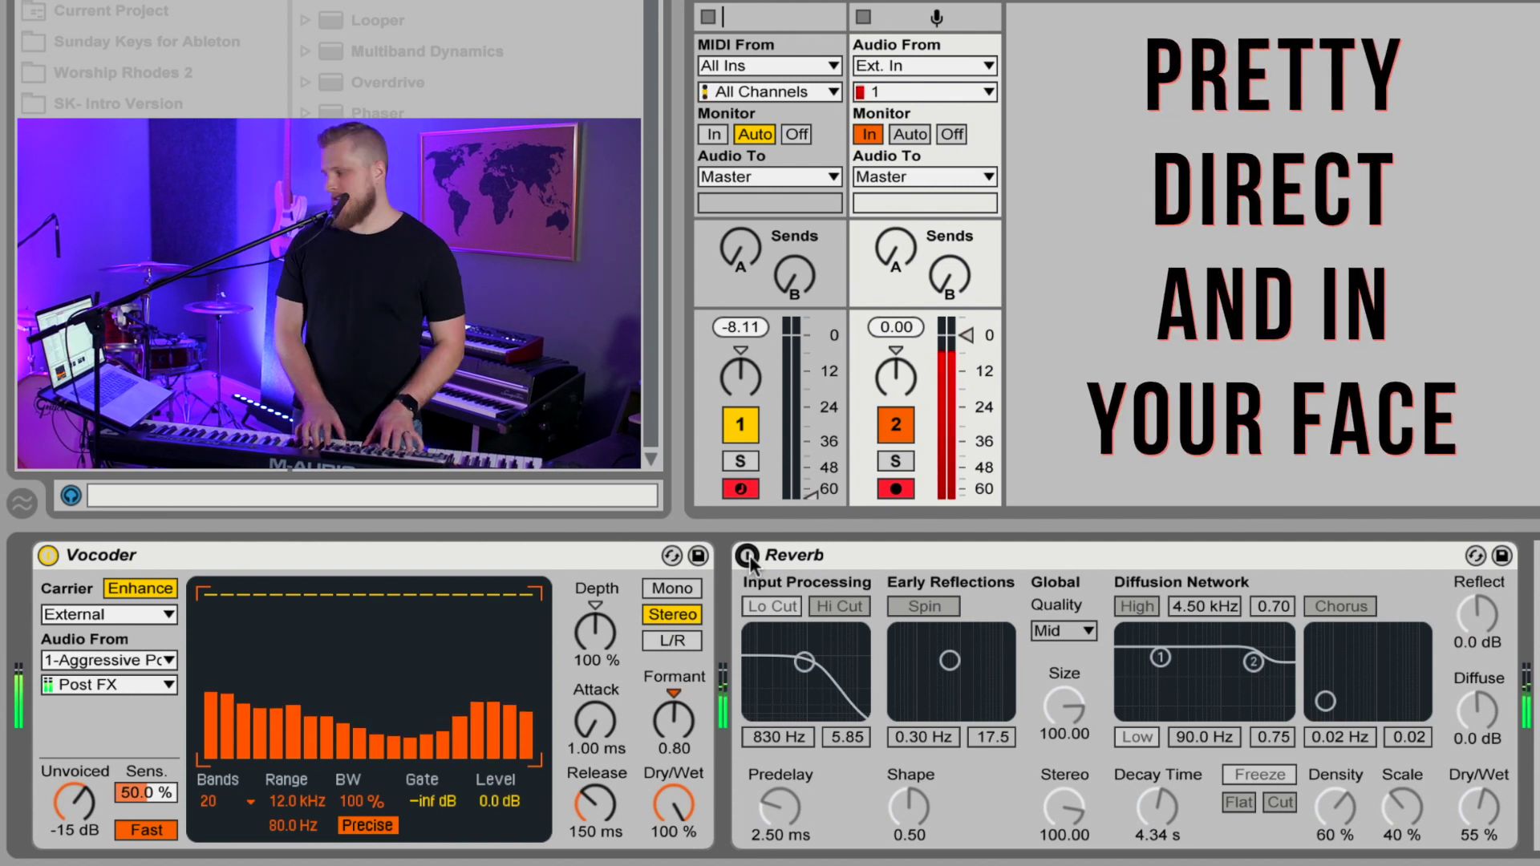
click(748, 556)
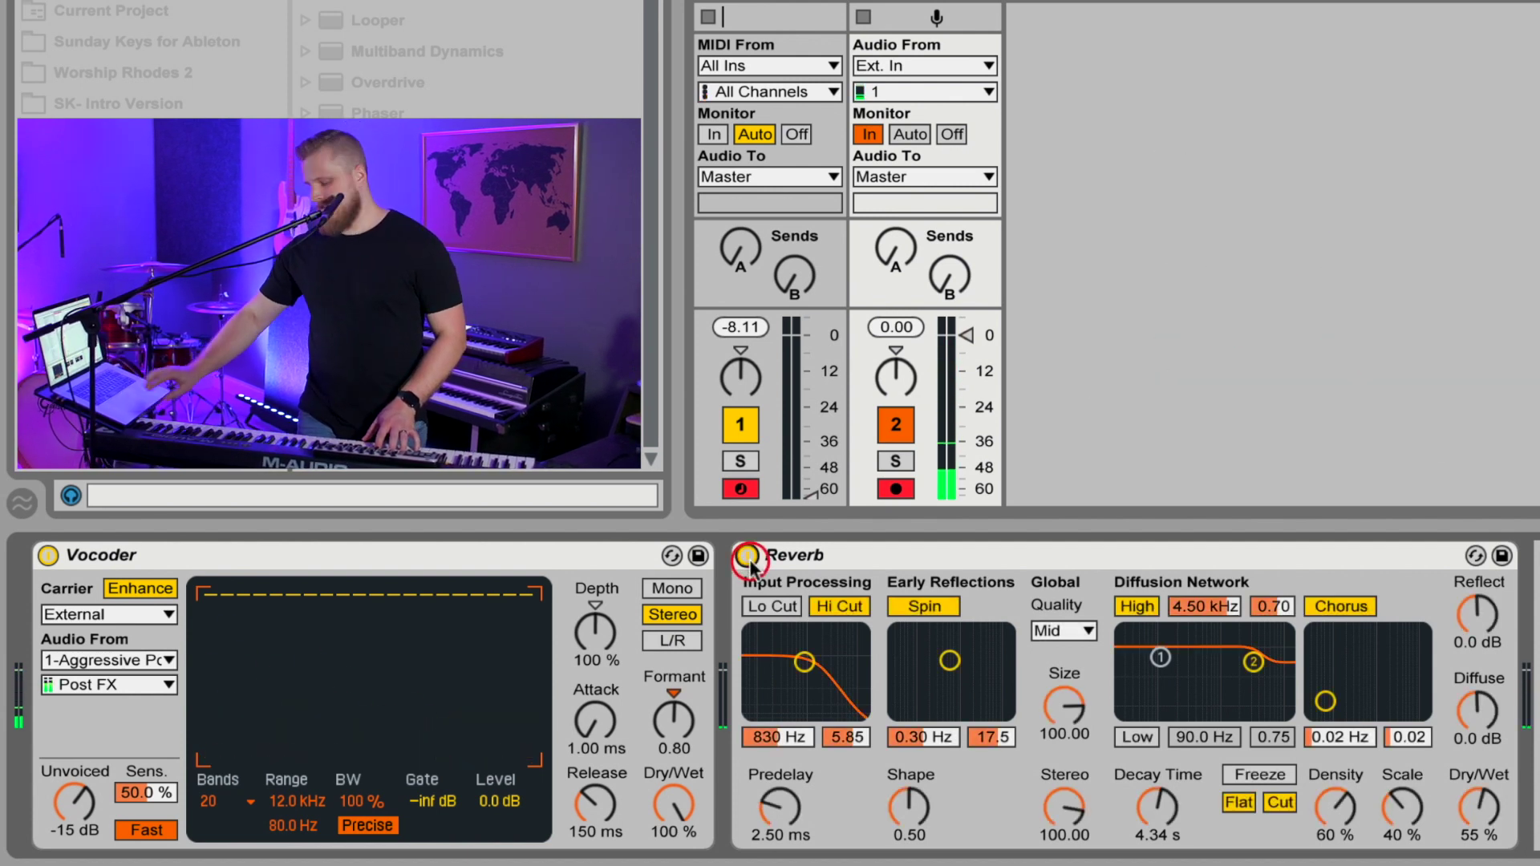